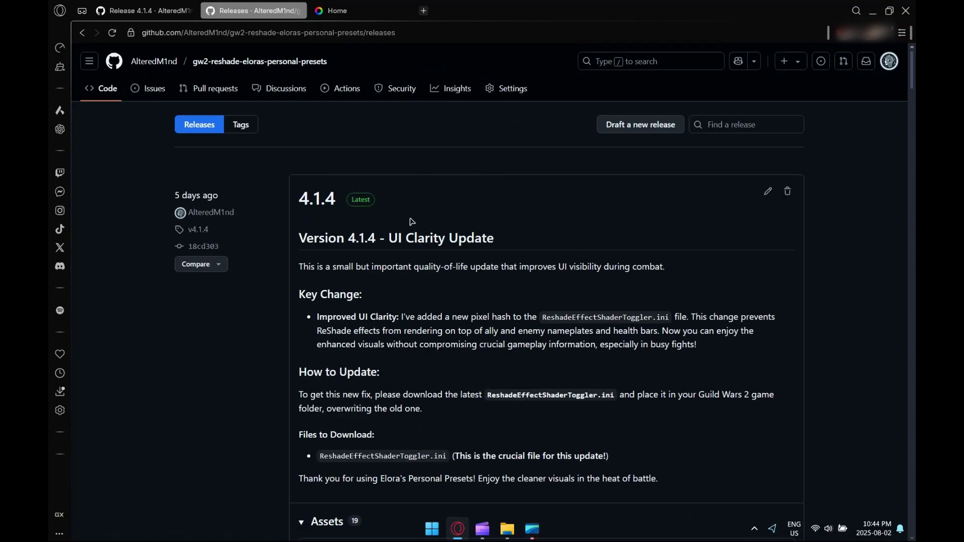
Step: Open the gw2-reshade-eloras-personal-presets repository page in one tab and the Elora's Personal Presets website in the other
{"action": "left_click", "coordinate": [143, 10]}
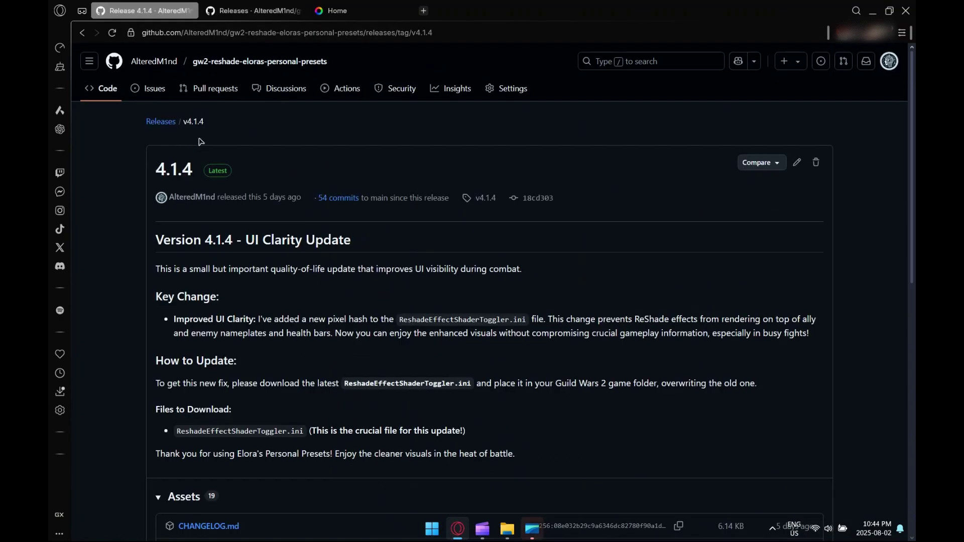
{"action": "left_click", "coordinate": [260, 61]}
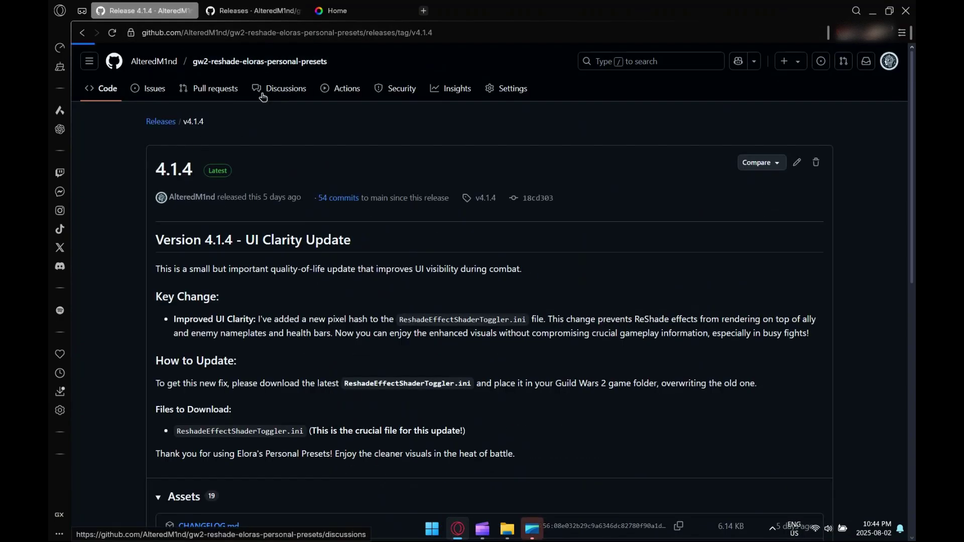
{"action": "left_click", "coordinate": [254, 11]}
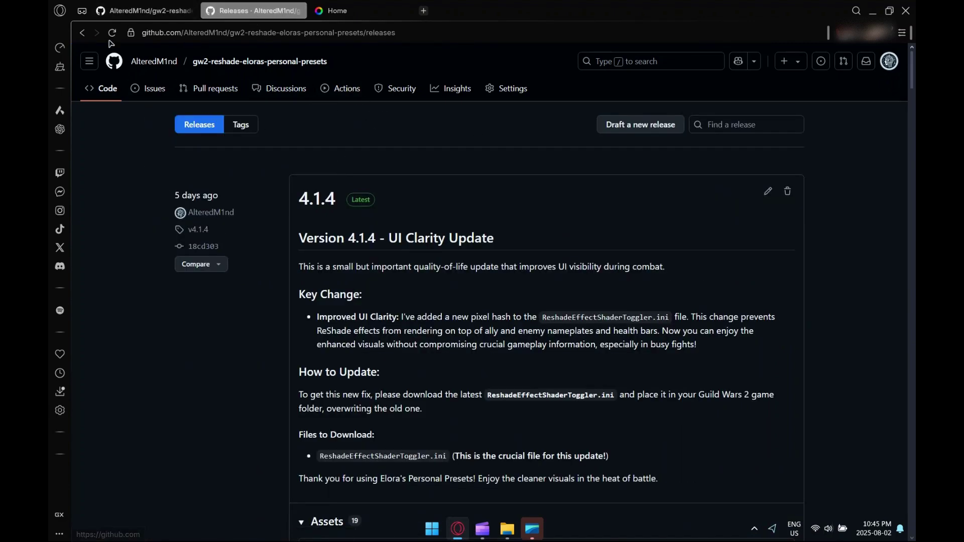
{"action": "left_click", "coordinate": [298, 11]}
{"action": "middle_click", "coordinate": [733, 286]}
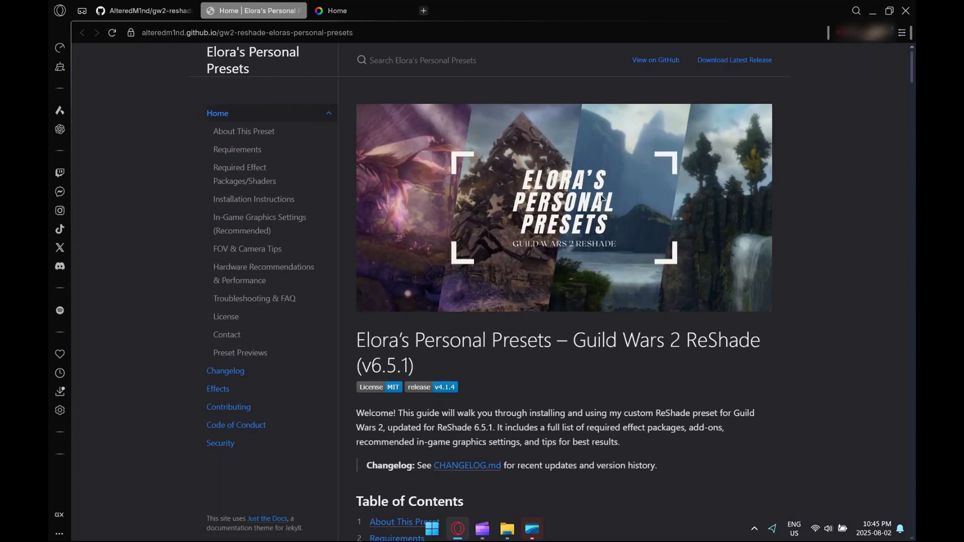
Step: Go back to the GitHub repository page and open its latest release, 4.1.4
{"action": "key", "text": "ctrl+shift+Tab"}
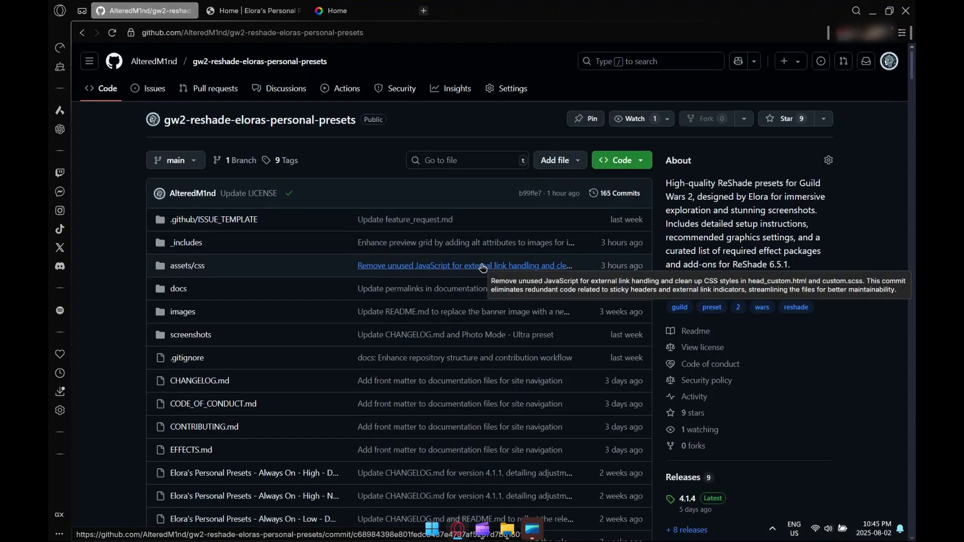
{"action": "scroll", "coordinate": [383, 217], "scroll_direction": "down", "scroll_amount": 1}
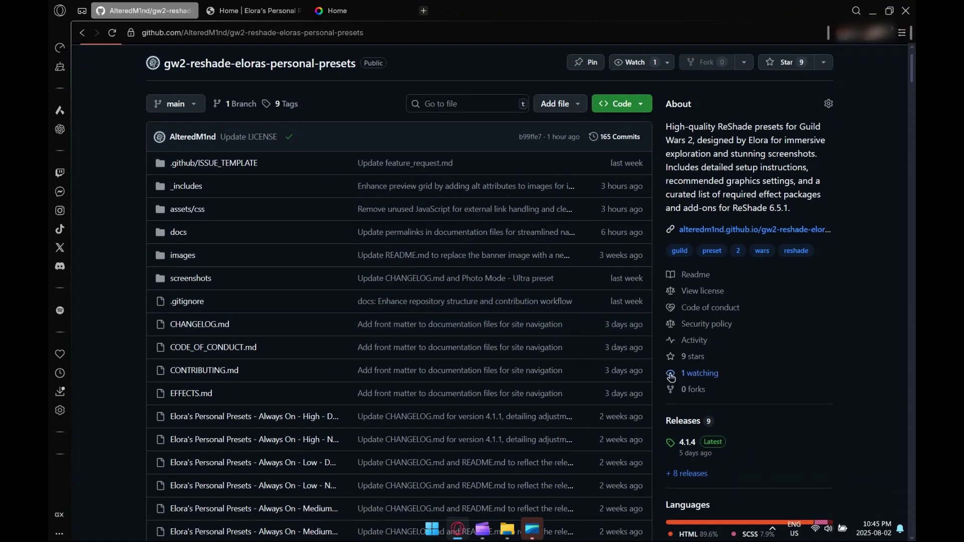
{"action": "left_click", "coordinate": [687, 442]}
Step: Go to the latest release download from the Elora's Personal Presets website and examine the 4.1.4 assets, including the presets, ReshadeEffectShaderToggler.ini and source code
{"action": "left_click", "coordinate": [254, 11]}
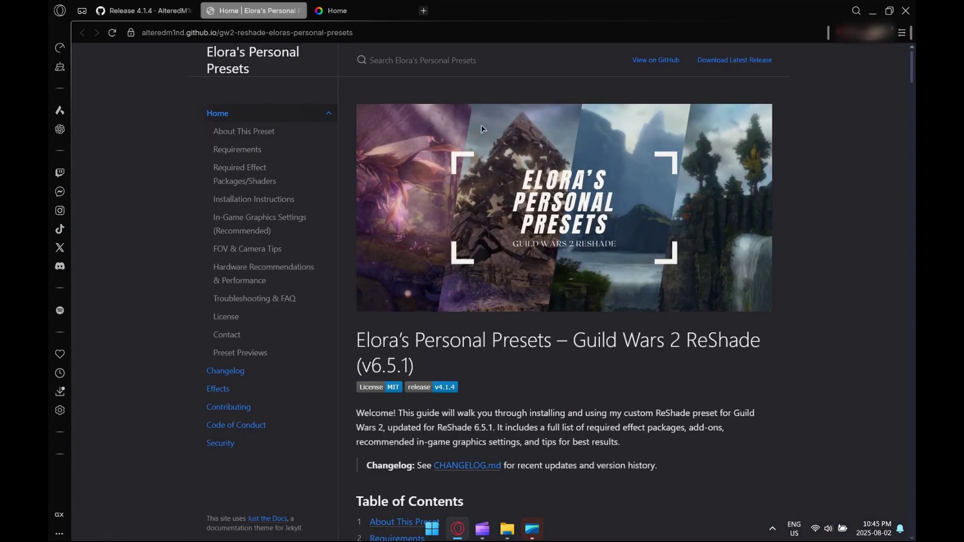
{"action": "left_click", "coordinate": [741, 70]}
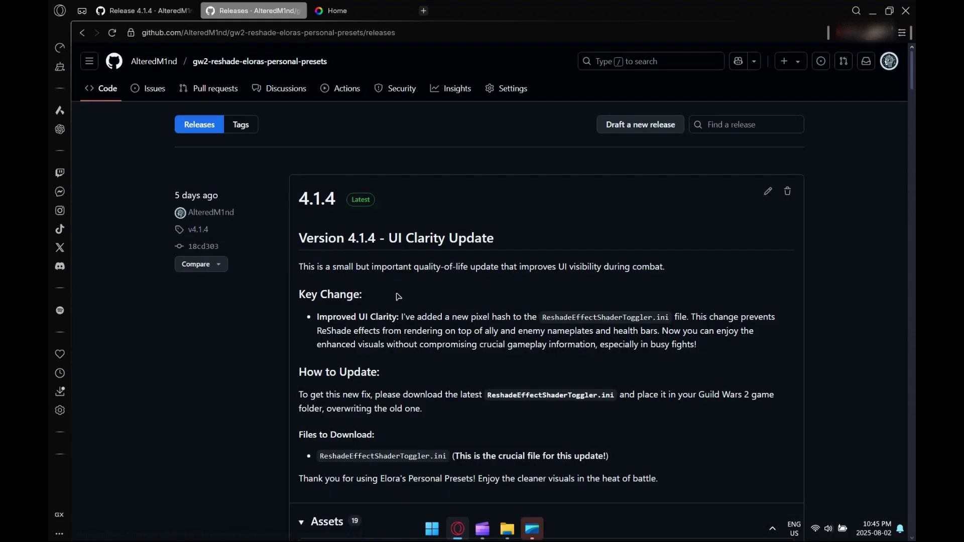
{"action": "scroll", "coordinate": [451, 273], "scroll_direction": "down", "scroll_amount": 9}
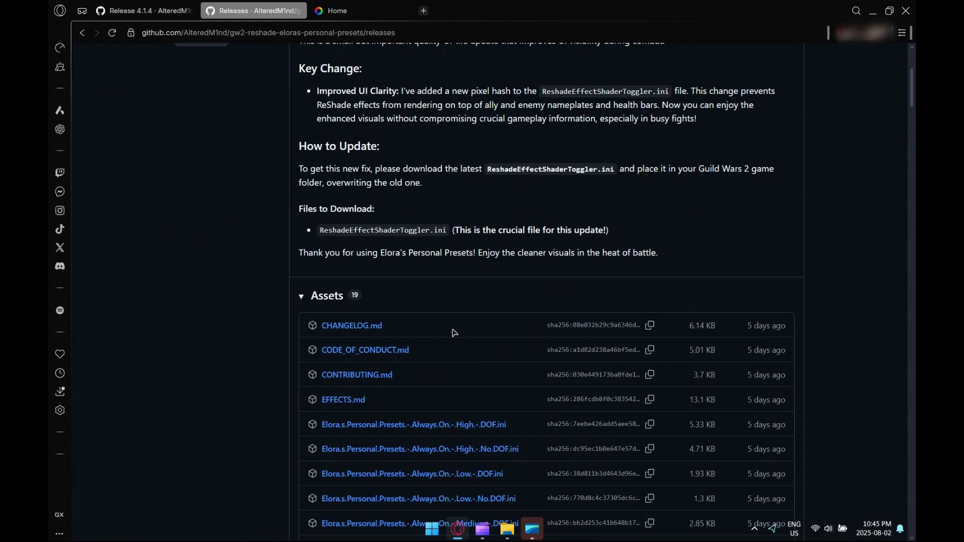
{"action": "left_click", "coordinate": [346, 382]}
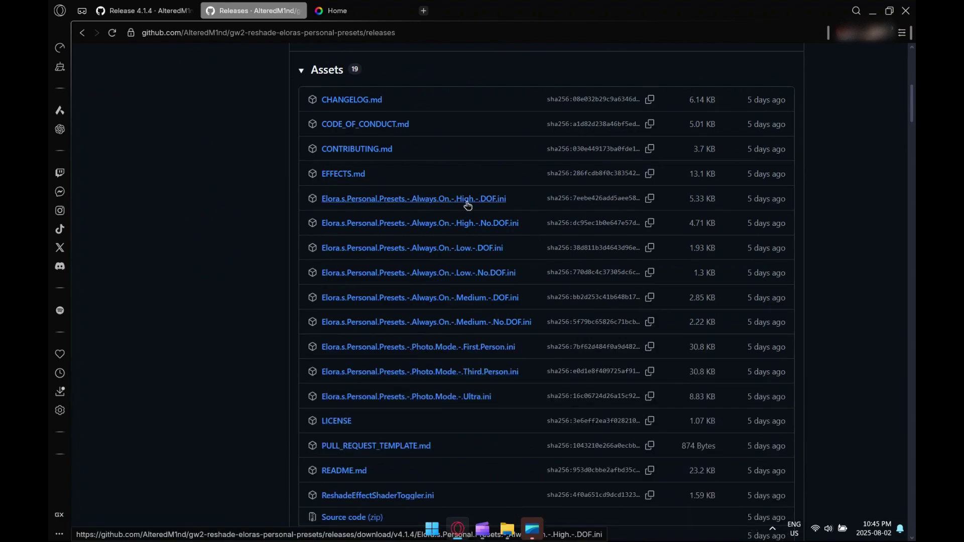
{"action": "scroll", "coordinate": [472, 150], "scroll_direction": "down", "scroll_amount": 1}
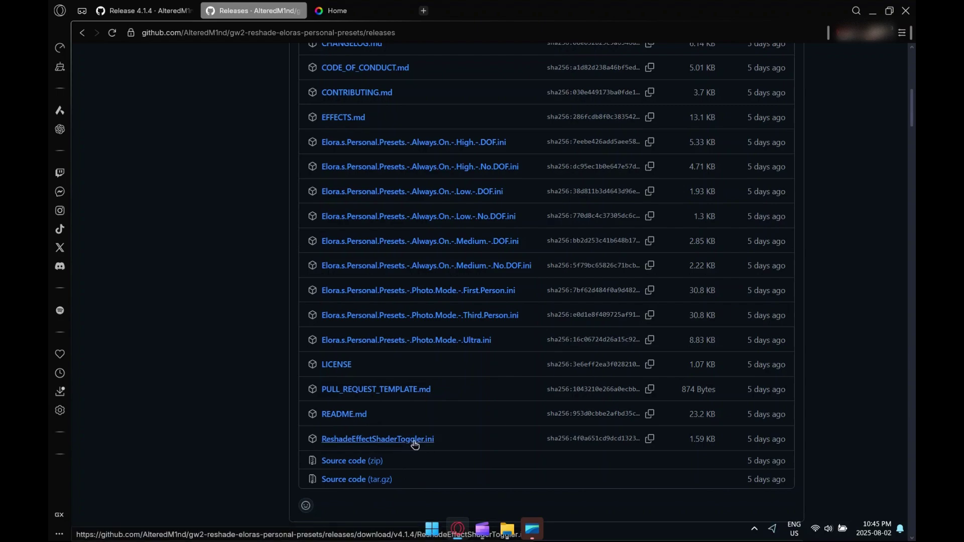
Step: Switch to File Explorer and open the inner gw2-reshade-eloras-personal-presets-4.1.4 folder within the extracted folder in Downloads
{"action": "left_click", "coordinate": [507, 529]}
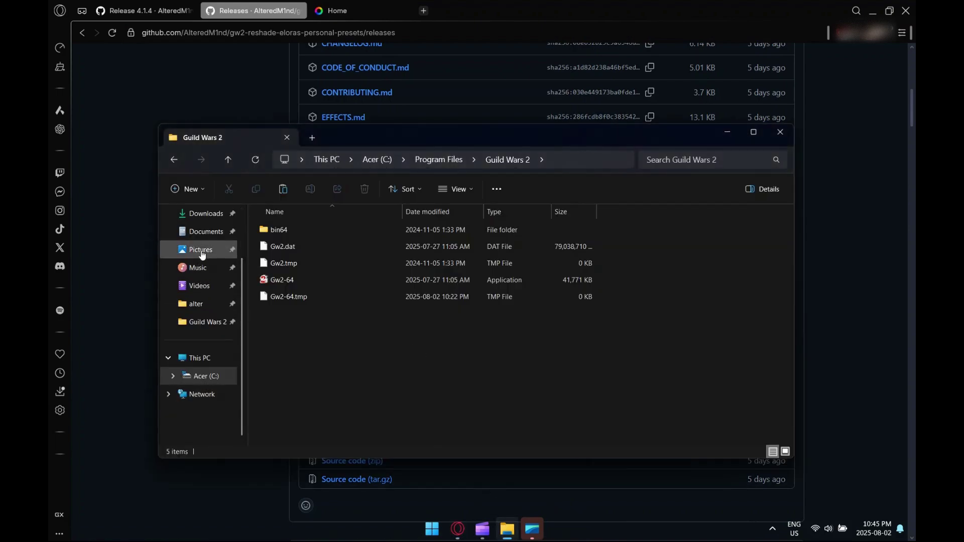
{"action": "left_click", "coordinate": [205, 214]}
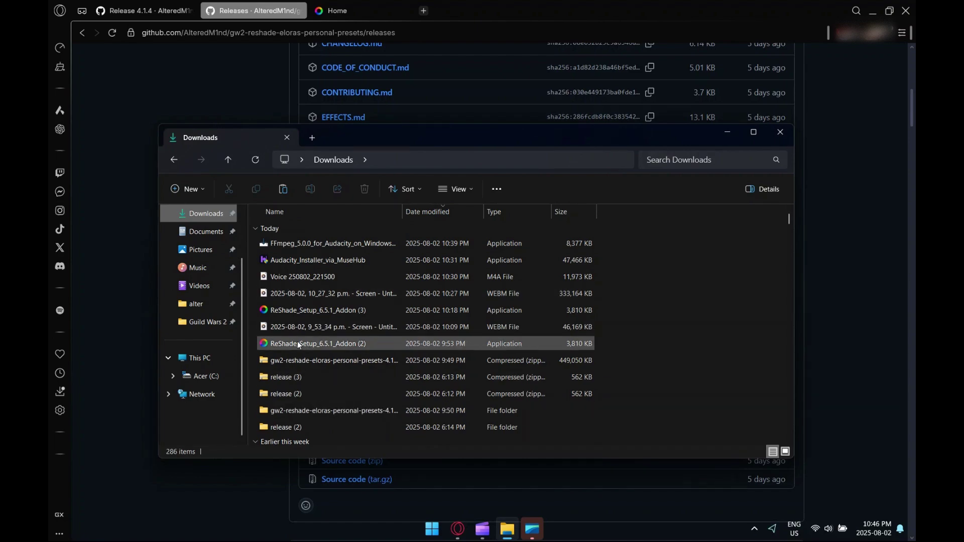
{"action": "left_click", "coordinate": [299, 409]}
{"action": "double_click", "coordinate": [298, 409]}
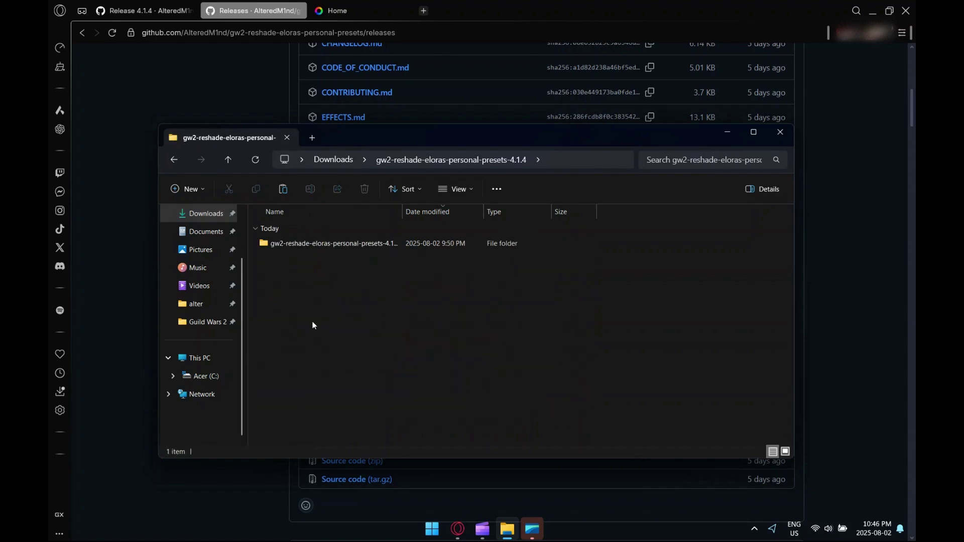
{"action": "double_click", "coordinate": [321, 243]}
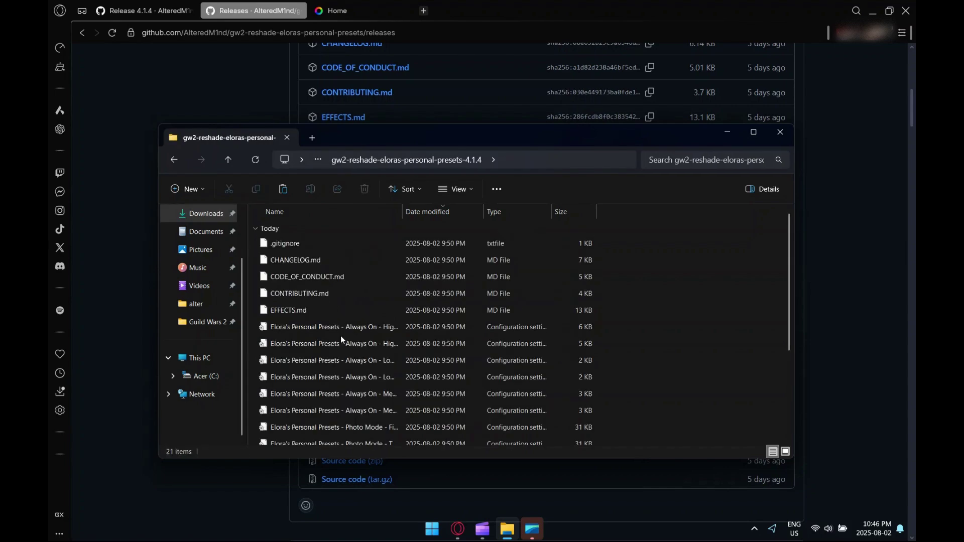
Step: Select and copy all nine Elora's Personal Presets configuration files together with ReshadeEffectShaderToggler
{"action": "left_click", "coordinate": [318, 326]}
{"action": "scroll", "coordinate": [342, 377], "scroll_direction": "down", "scroll_amount": 1}
{"action": "left_click", "coordinate": [338, 419], "text": "shift"}
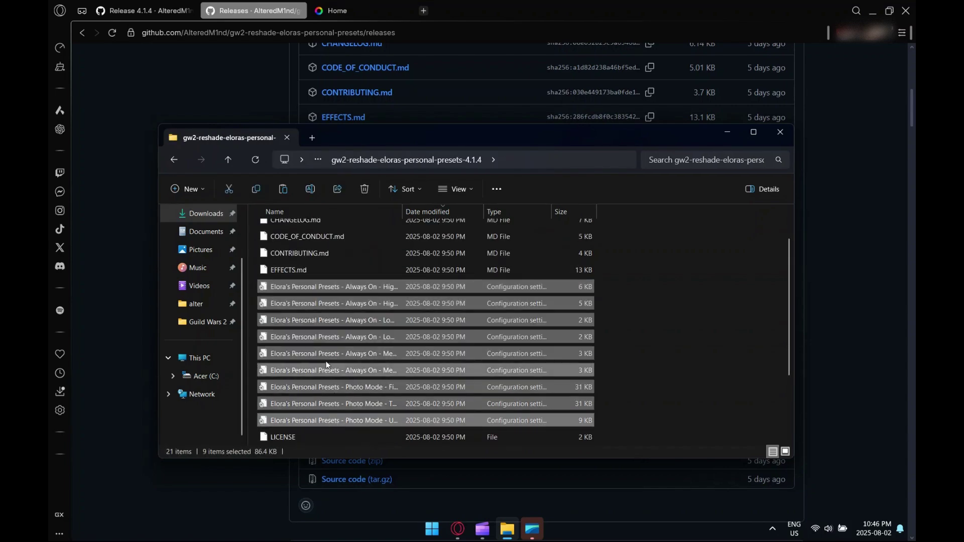
{"action": "scroll", "coordinate": [335, 420], "scroll_direction": "down", "scroll_amount": 2}
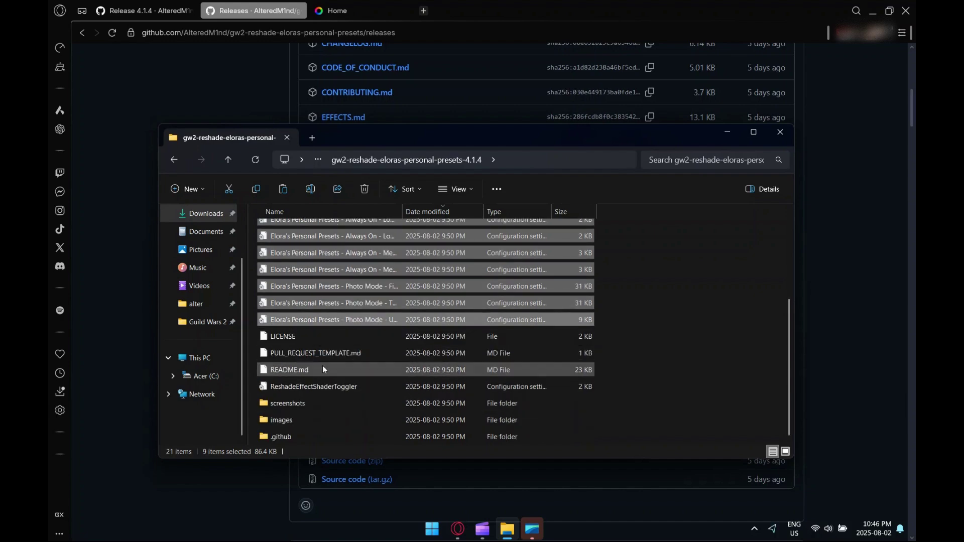
{"action": "left_click", "coordinate": [354, 392], "text": "ctrl"}
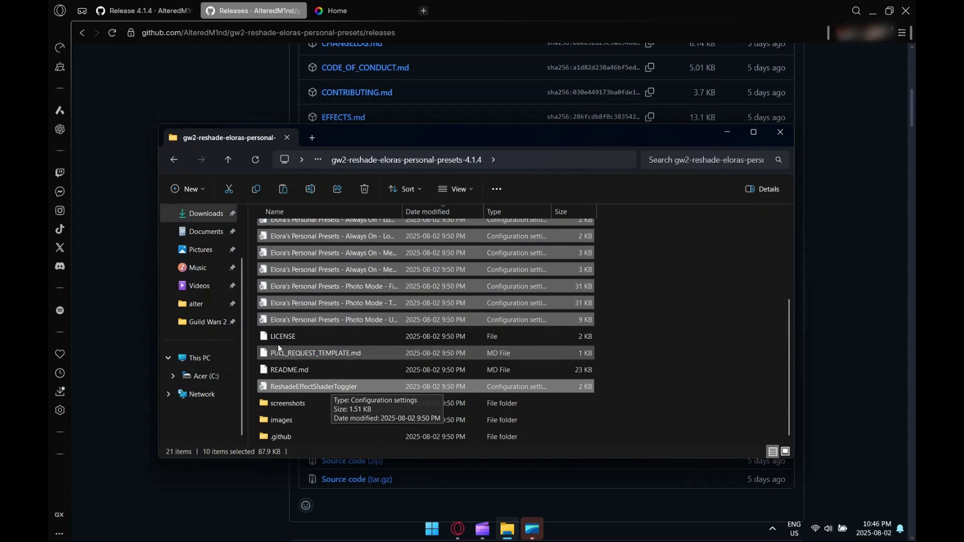
Step: Open the standalone game folder Guild Wars 2 inside Program Files on the Acer (C:) drive
{"action": "left_click", "coordinate": [226, 375]}
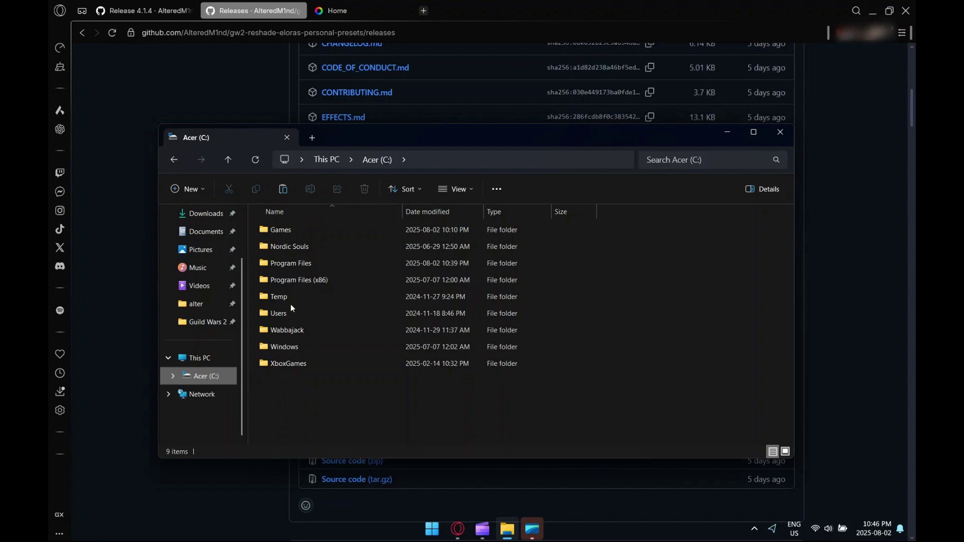
{"action": "double_click", "coordinate": [302, 265]}
{"action": "scroll", "coordinate": [336, 415], "scroll_direction": "down", "scroll_amount": 1}
{"action": "double_click", "coordinate": [301, 403]}
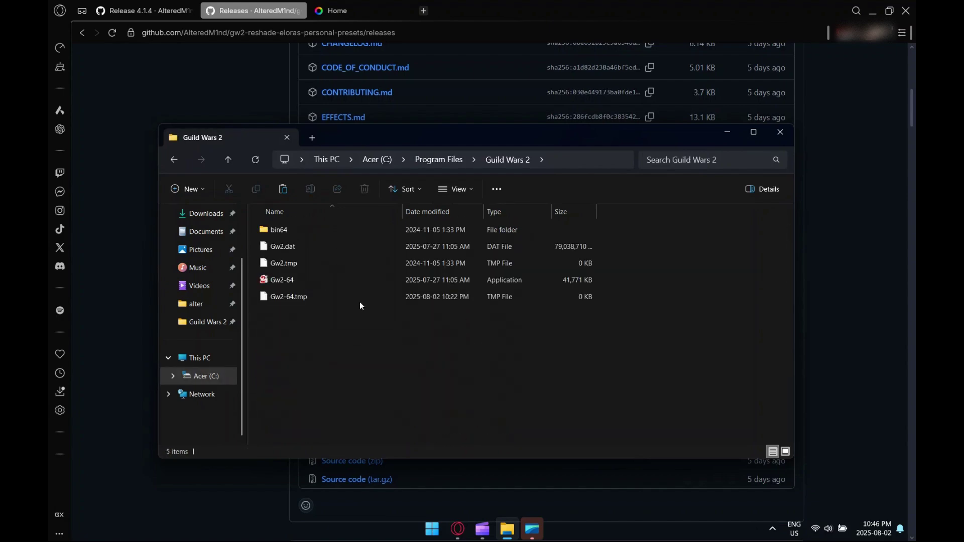
Step: Browse to the Steam version's game folder at Program Files (x86) > Steam > steamapps > common > Guild Wars 2 on the C: drive
{"action": "left_click", "coordinate": [385, 163]}
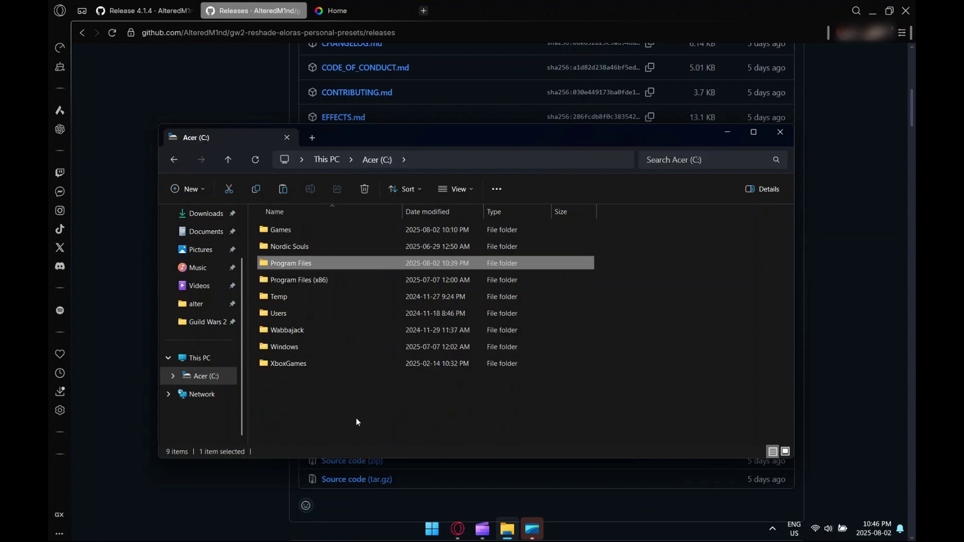
{"action": "double_click", "coordinate": [293, 282]}
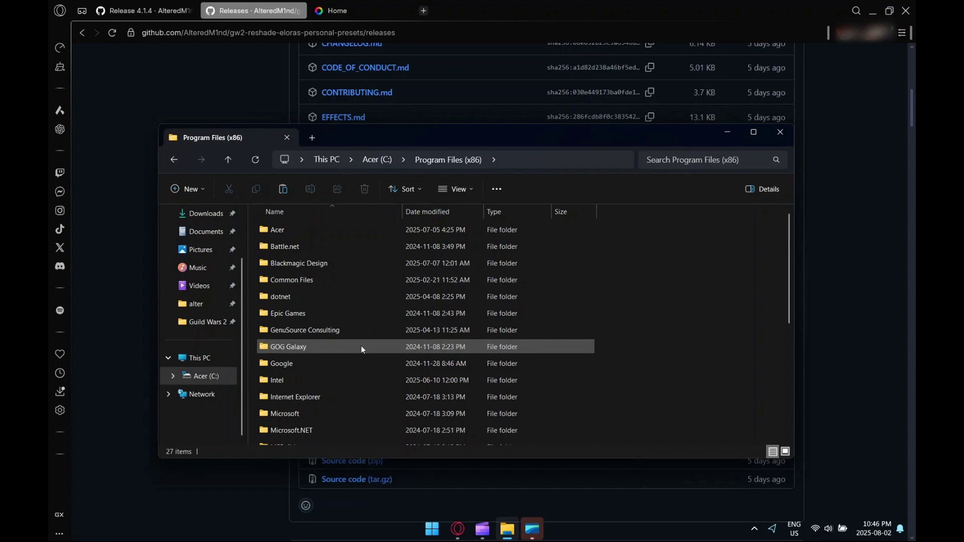
{"action": "scroll", "coordinate": [333, 355], "scroll_direction": "down", "scroll_amount": 1}
{"action": "scroll", "coordinate": [309, 417], "scroll_direction": "down", "scroll_amount": 1}
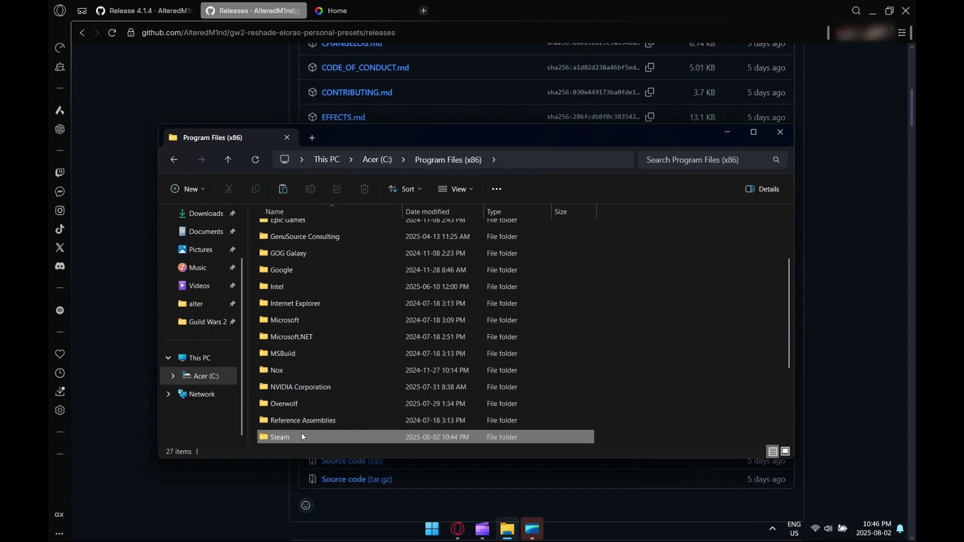
{"action": "double_click", "coordinate": [301, 435]}
{"action": "scroll", "coordinate": [311, 396], "scroll_direction": "down", "scroll_amount": 2}
{"action": "double_click", "coordinate": [302, 405]}
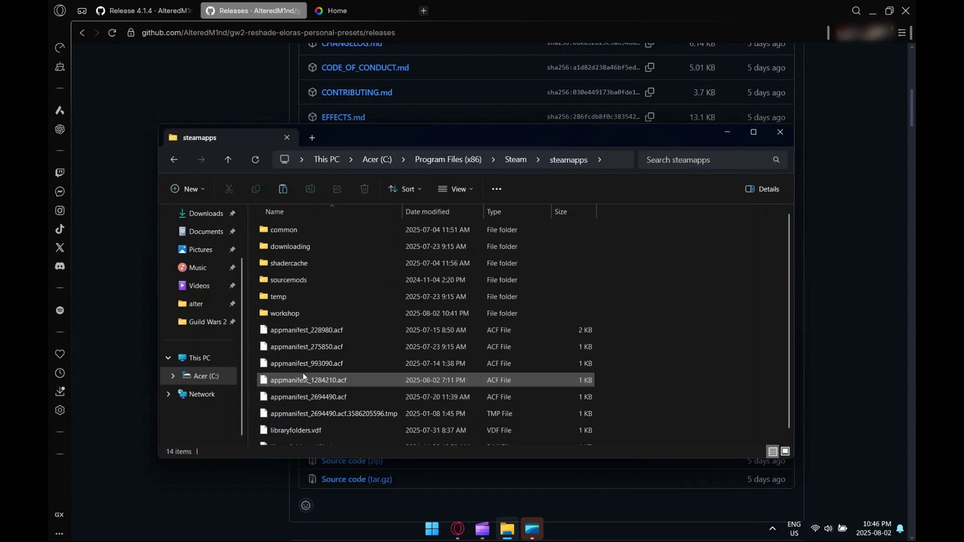
{"action": "double_click", "coordinate": [287, 231]}
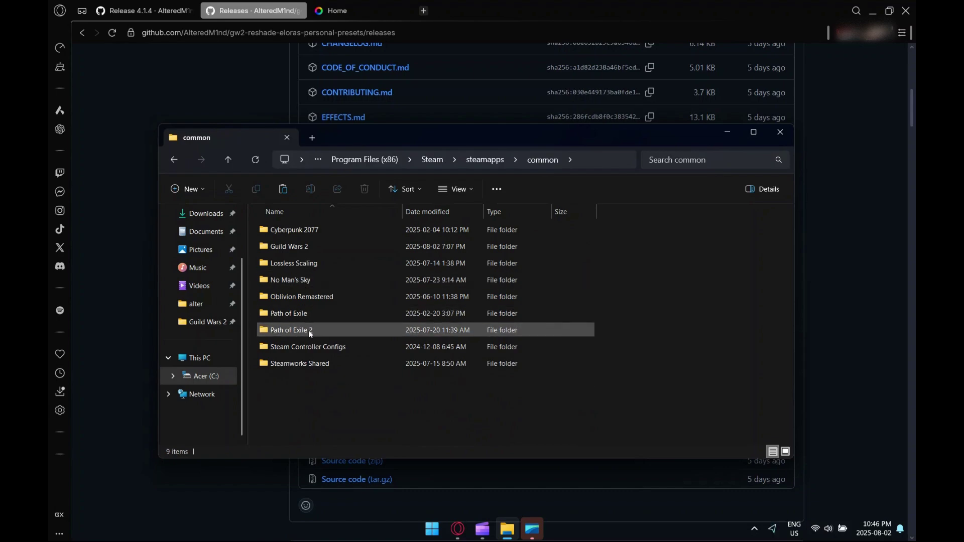
{"action": "double_click", "coordinate": [303, 248]}
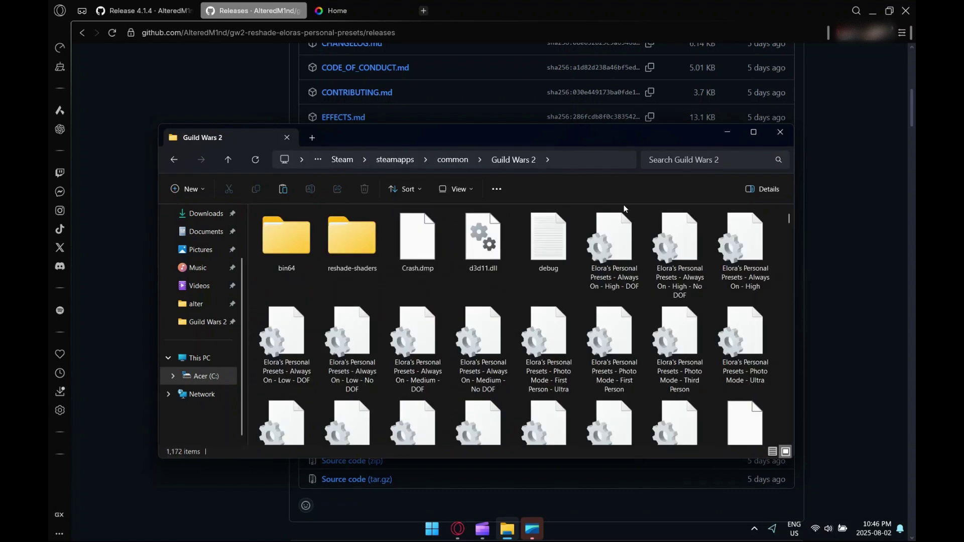
Step: Paste the copied preset files and ReshadeEffectShaderToggler into the Guild Wars 2 folder under Program Files on the C: drive
{"action": "left_click", "coordinate": [205, 377]}
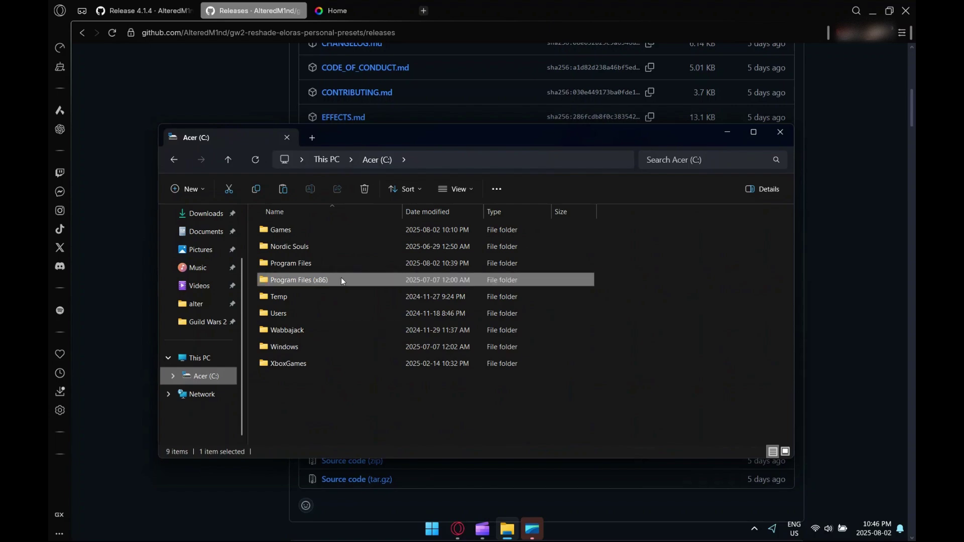
{"action": "left_click", "coordinate": [316, 263]}
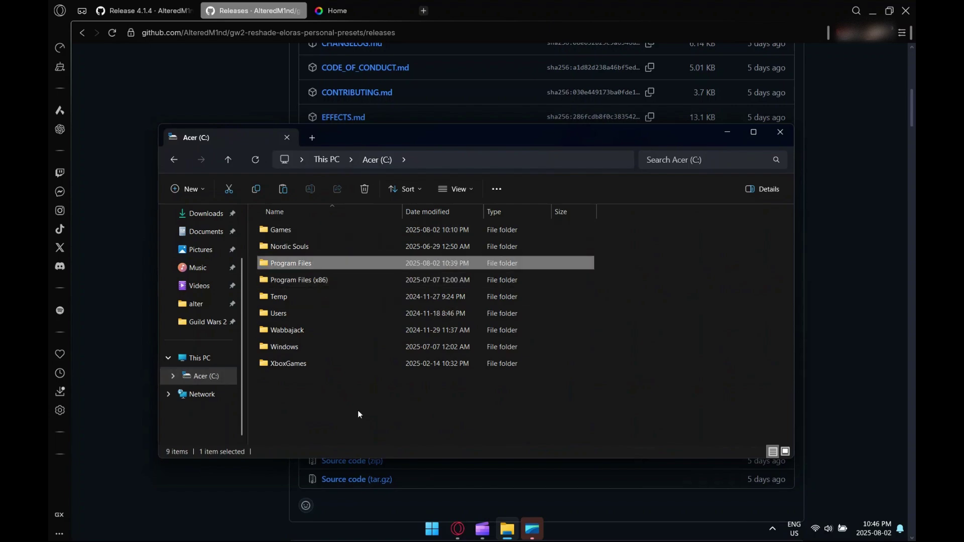
{"action": "double_click", "coordinate": [309, 265]}
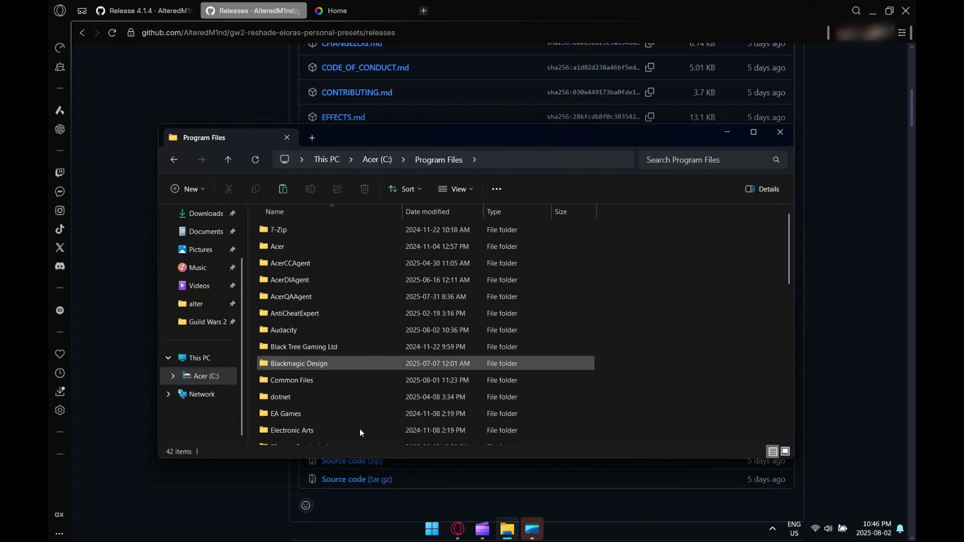
{"action": "scroll", "coordinate": [336, 311], "scroll_direction": "down", "scroll_amount": 1}
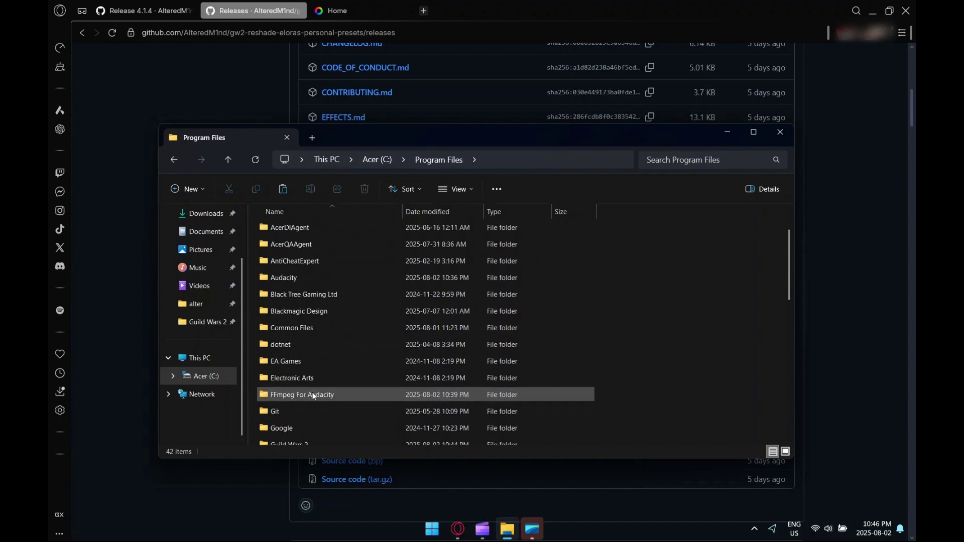
{"action": "double_click", "coordinate": [309, 440]}
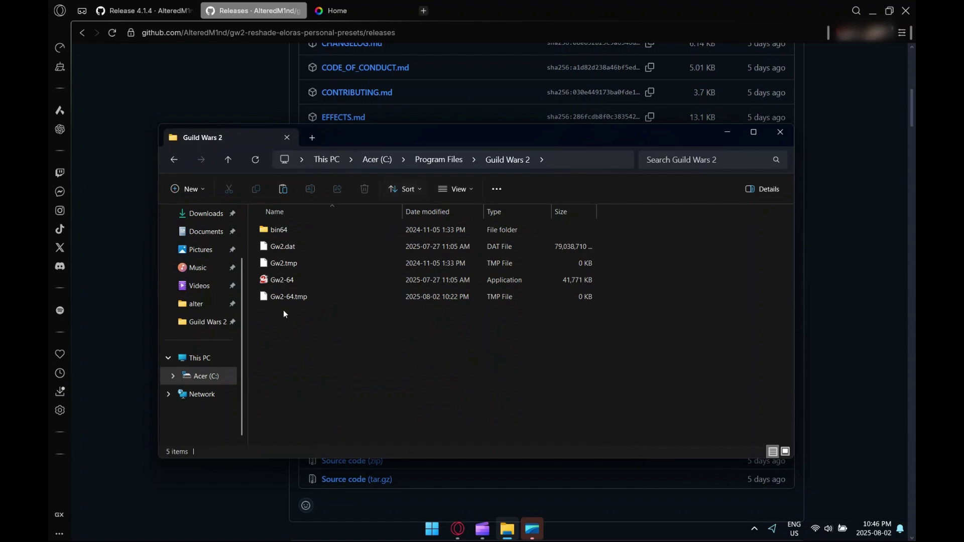
{"action": "key", "text": "ctrl+v"}
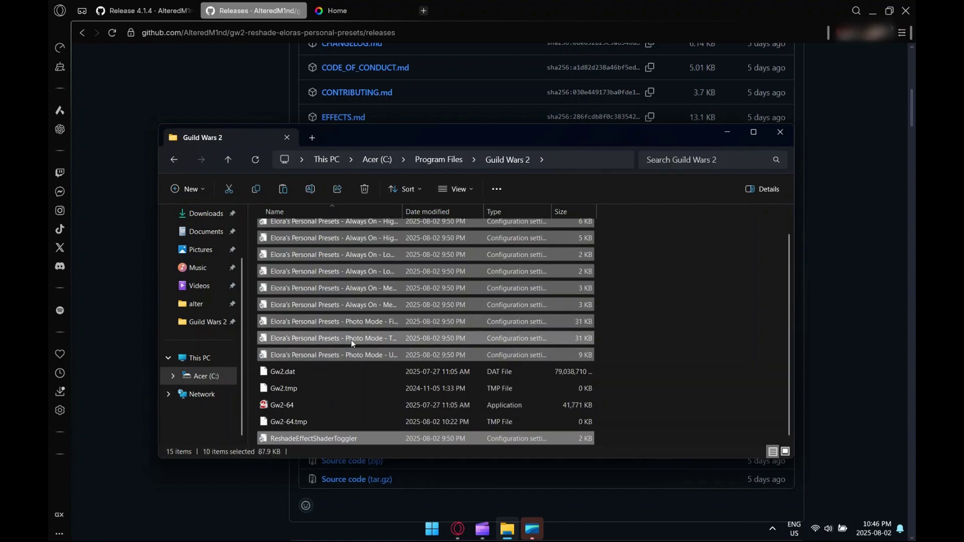
{"action": "scroll", "coordinate": [325, 427], "scroll_direction": "down", "scroll_amount": 1}
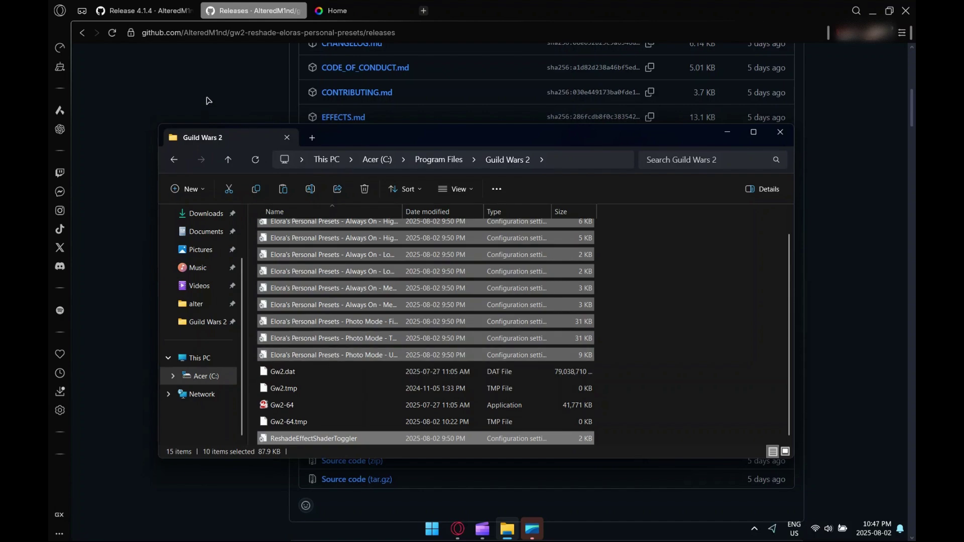
Step: Return to the gw2-reshade-eloras-personal-presets repository's main page and open the README's Installation Instructions section
{"action": "left_click", "coordinate": [210, 114]}
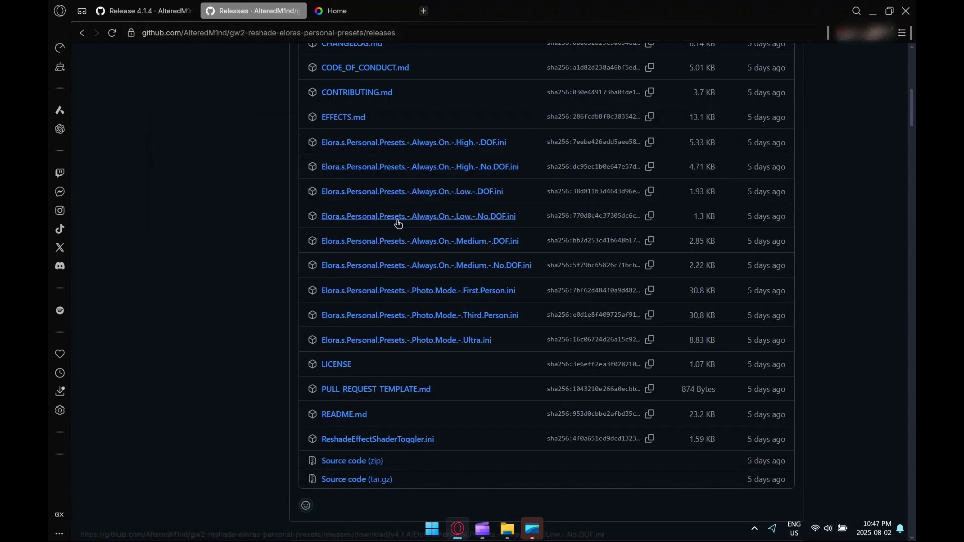
{"action": "scroll", "coordinate": [394, 217], "scroll_direction": "up", "scroll_amount": 10}
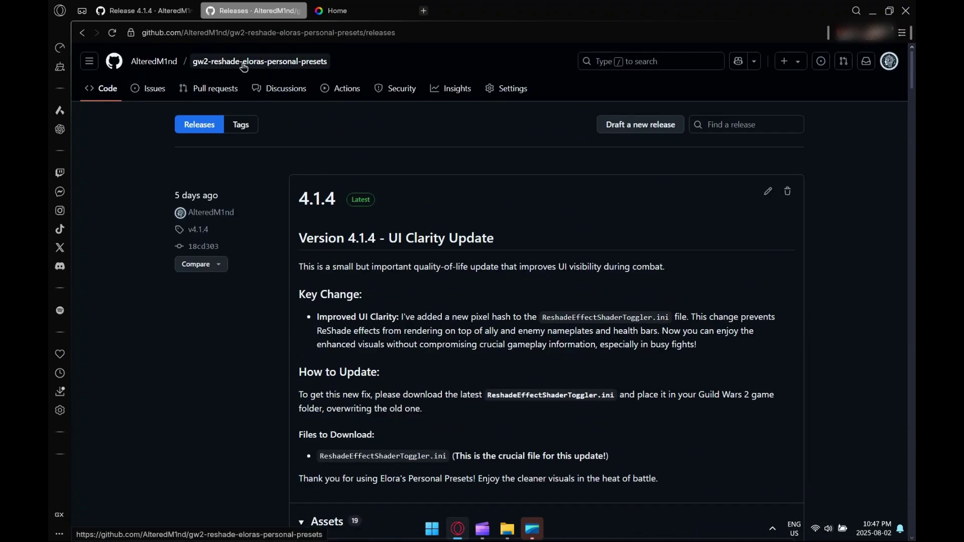
{"action": "left_click", "coordinate": [249, 62]}
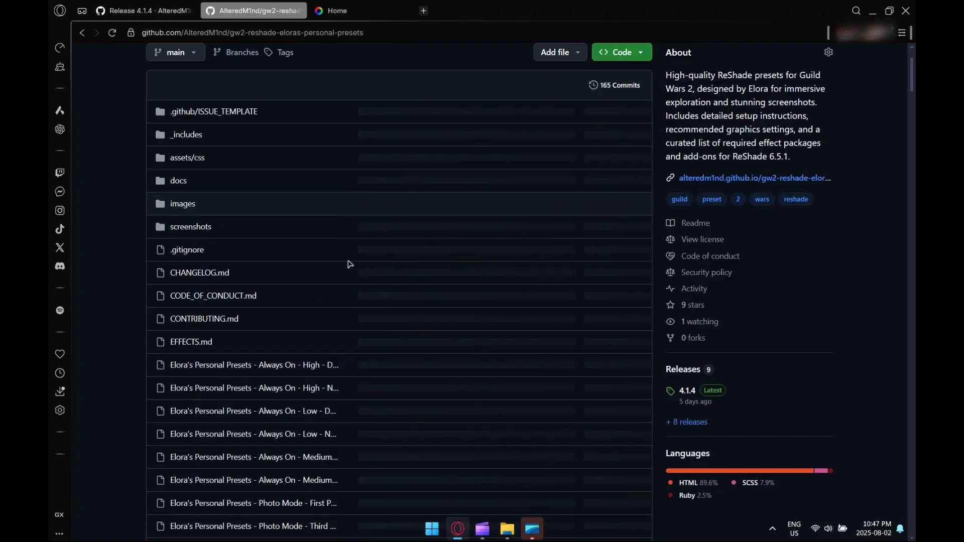
{"action": "scroll", "coordinate": [354, 267], "scroll_direction": "down", "scroll_amount": 12}
{"action": "scroll", "coordinate": [355, 266], "scroll_direction": "down", "scroll_amount": 5}
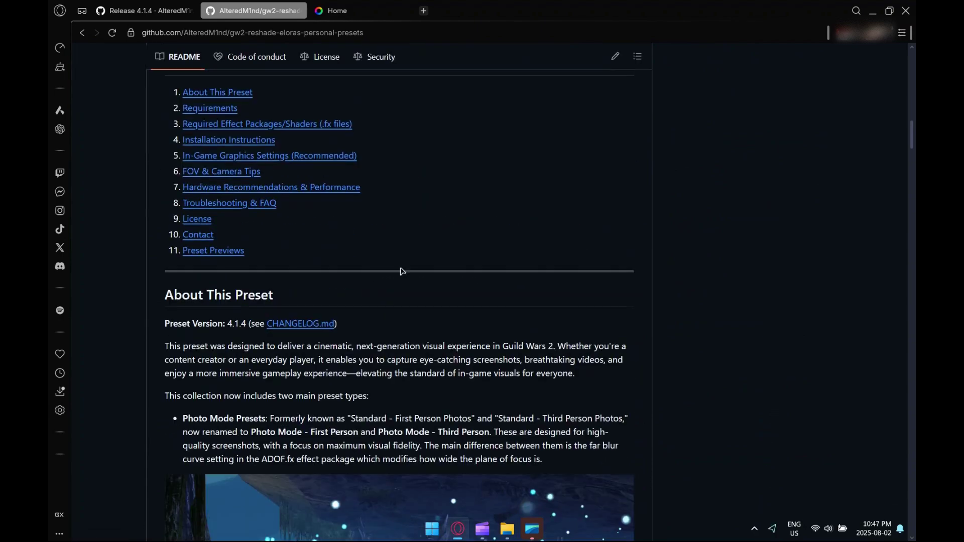
{"action": "left_click", "coordinate": [207, 140]}
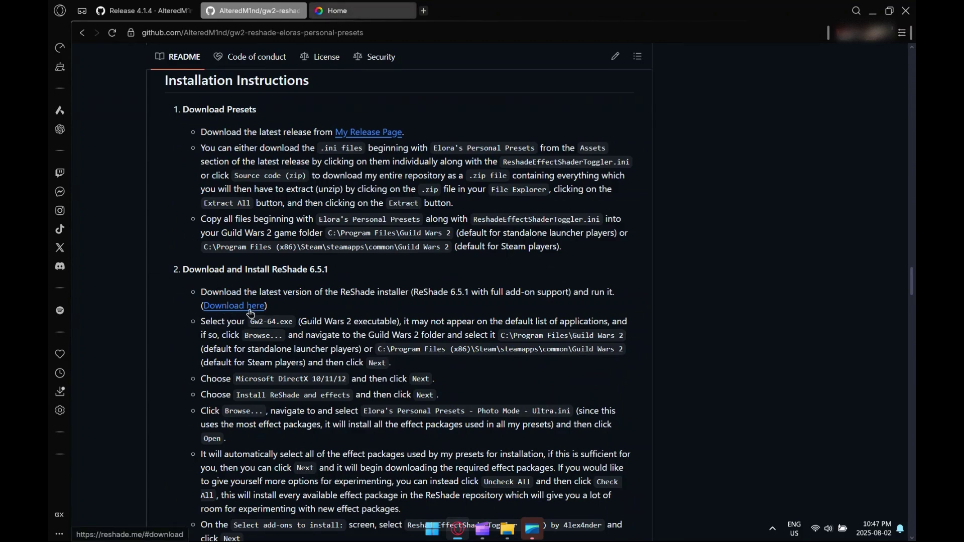
Step: Download the ReShade 6.5.1 installer with full add-on support to Downloads, then run it and accept its multiplayer warning
{"action": "left_click", "coordinate": [251, 307]}
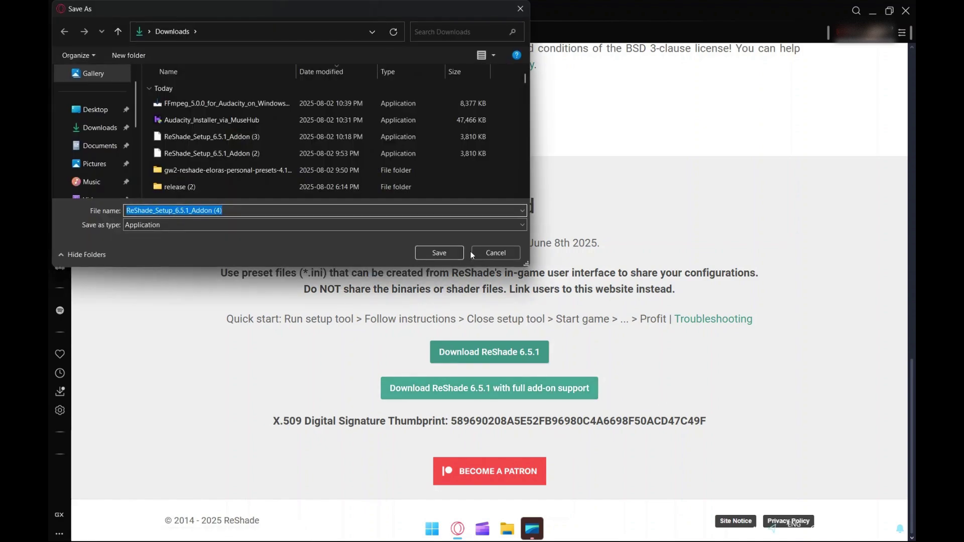
{"action": "left_click", "coordinate": [459, 254]}
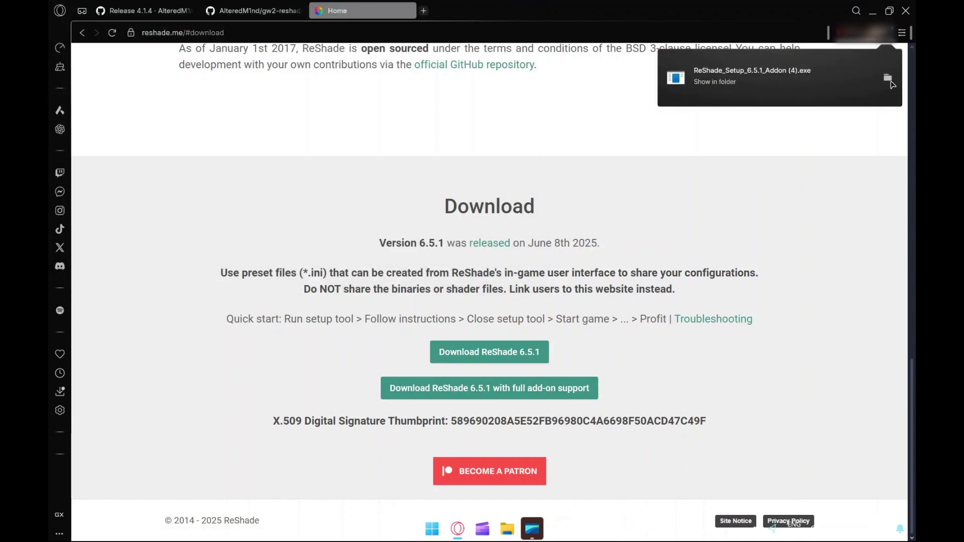
{"action": "left_click", "coordinate": [889, 80]}
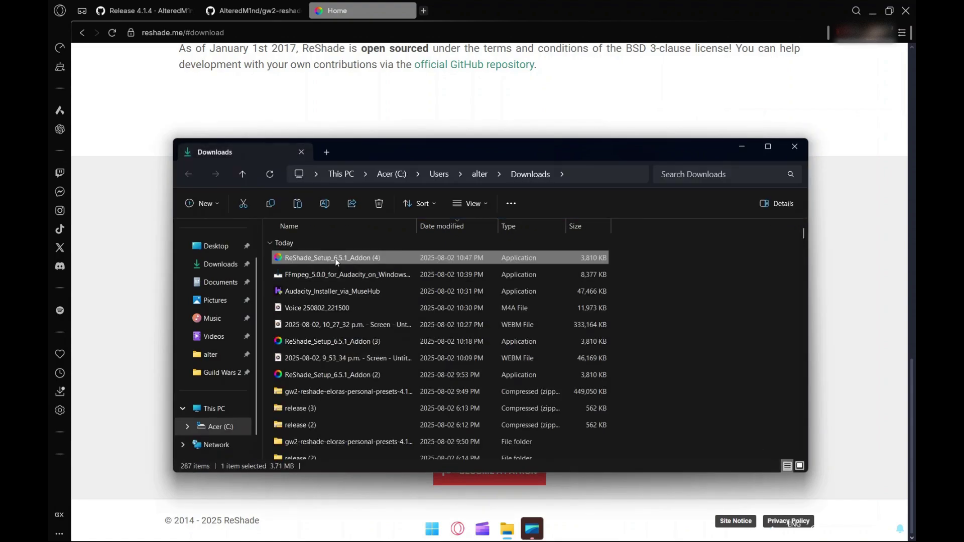
{"action": "double_click", "coordinate": [336, 261]}
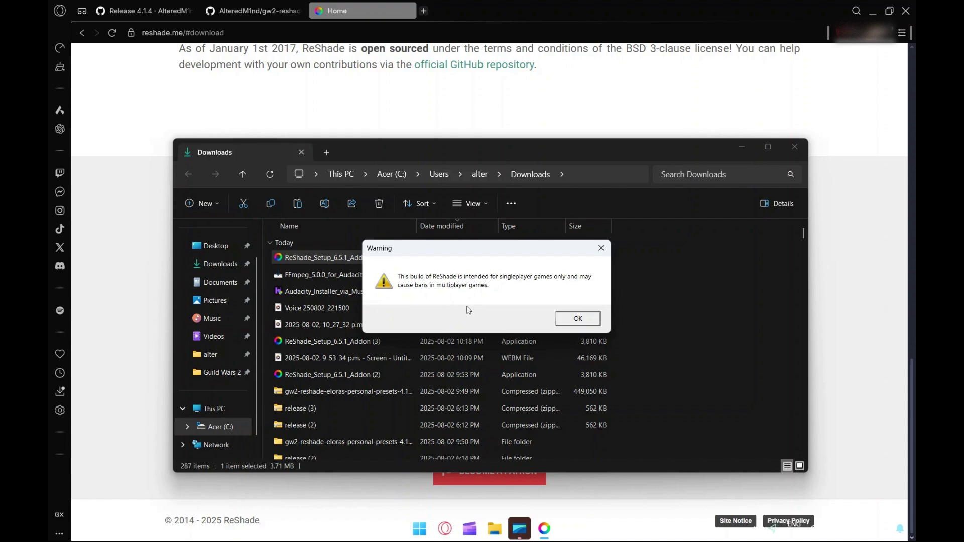
{"action": "left_click", "coordinate": [578, 319]}
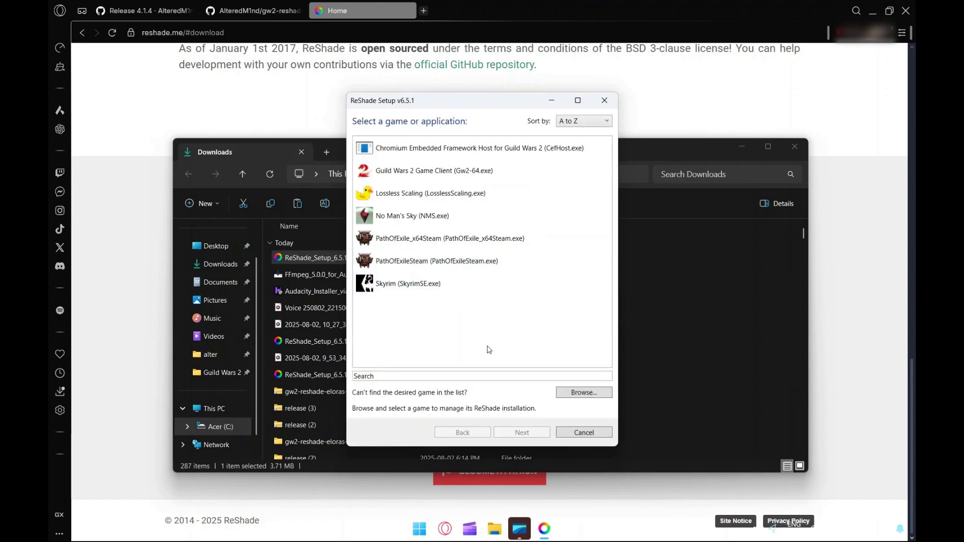
Step: Choose Gw2-64 from C:\Program Files\Guild Wars 2 as the application for the ReShade installation
{"action": "left_click", "coordinate": [422, 176]}
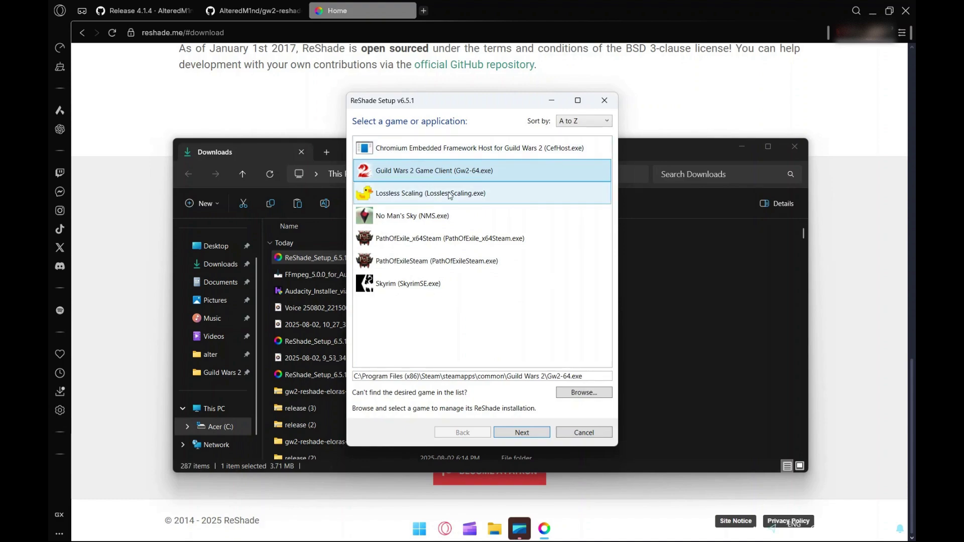
{"action": "left_click", "coordinate": [570, 394]}
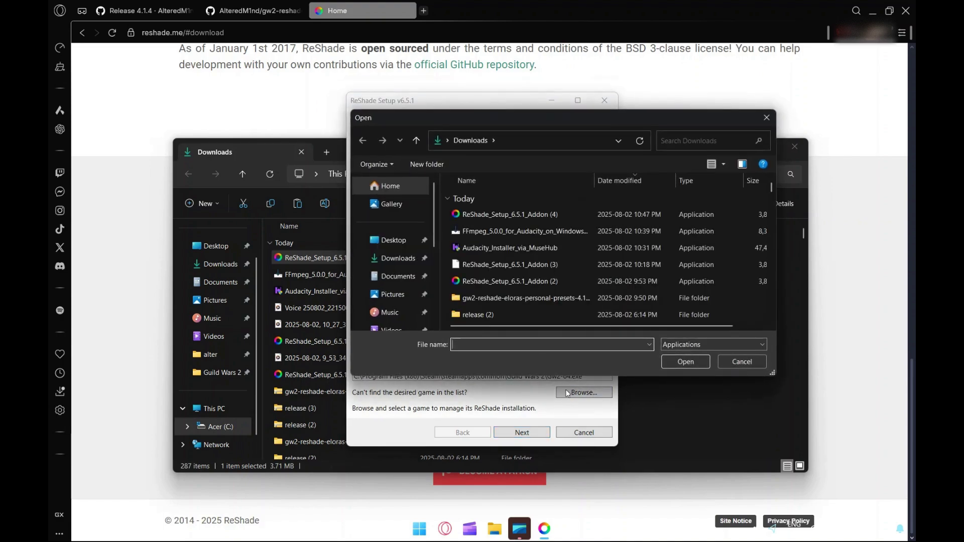
{"action": "scroll", "coordinate": [401, 301], "scroll_direction": "down", "scroll_amount": 3}
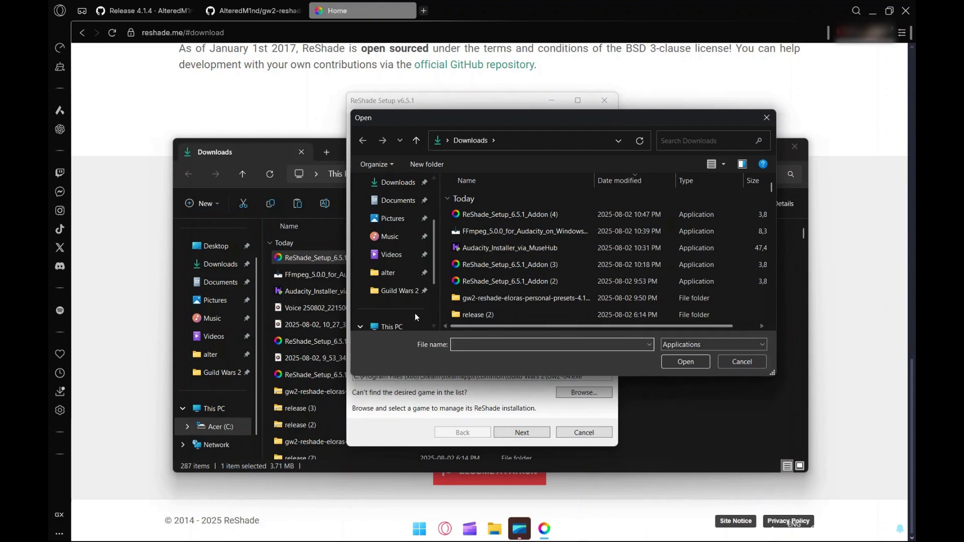
{"action": "scroll", "coordinate": [396, 281], "scroll_direction": "down", "scroll_amount": 2}
{"action": "left_click", "coordinate": [396, 291]}
{"action": "double_click", "coordinate": [495, 231]}
{"action": "scroll", "coordinate": [497, 271], "scroll_direction": "down", "scroll_amount": 3}
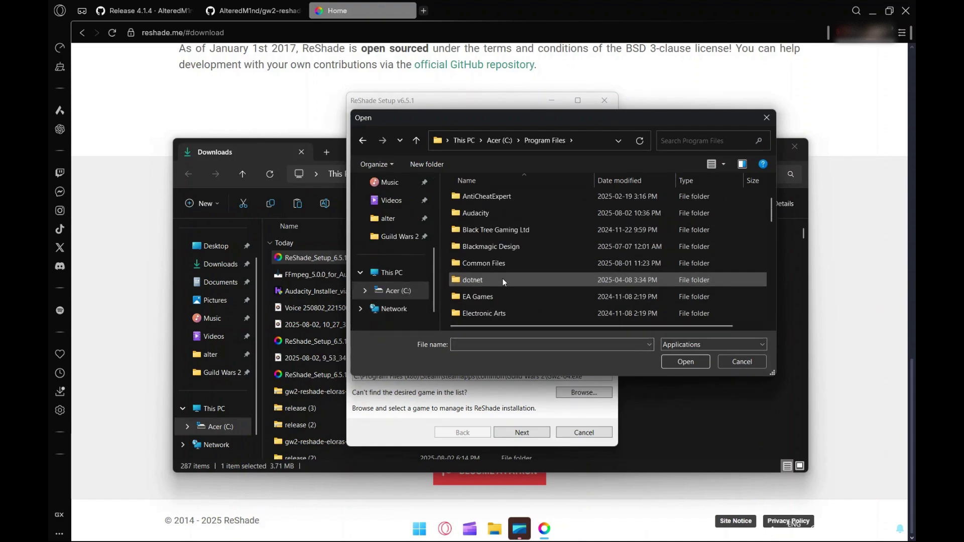
{"action": "scroll", "coordinate": [492, 297], "scroll_direction": "down", "scroll_amount": 1}
{"action": "double_click", "coordinate": [492, 281]}
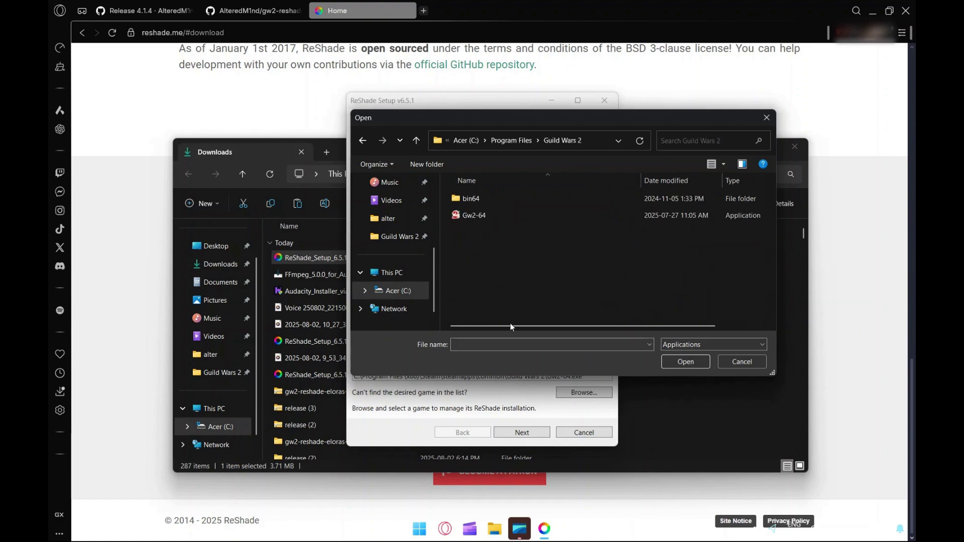
{"action": "left_click", "coordinate": [489, 219]}
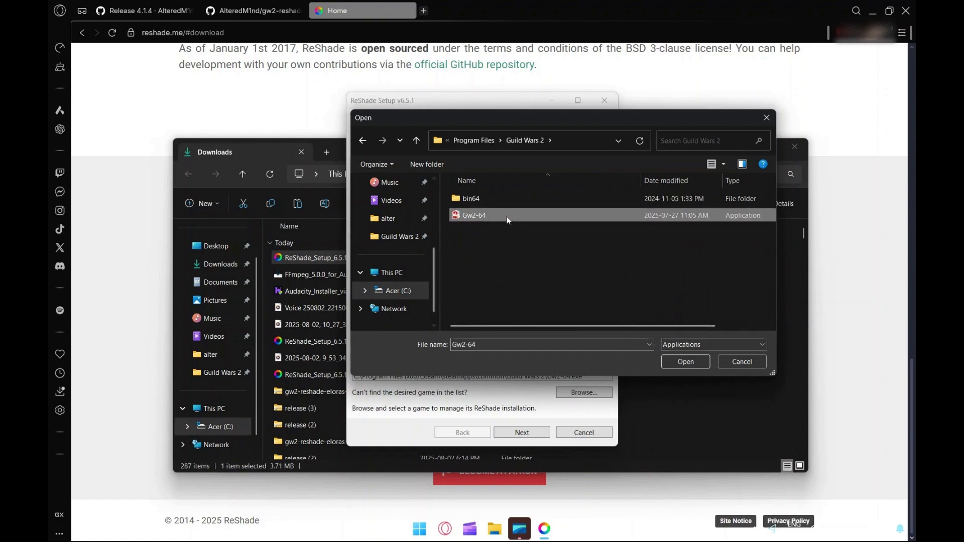
{"action": "double_click", "coordinate": [503, 215]}
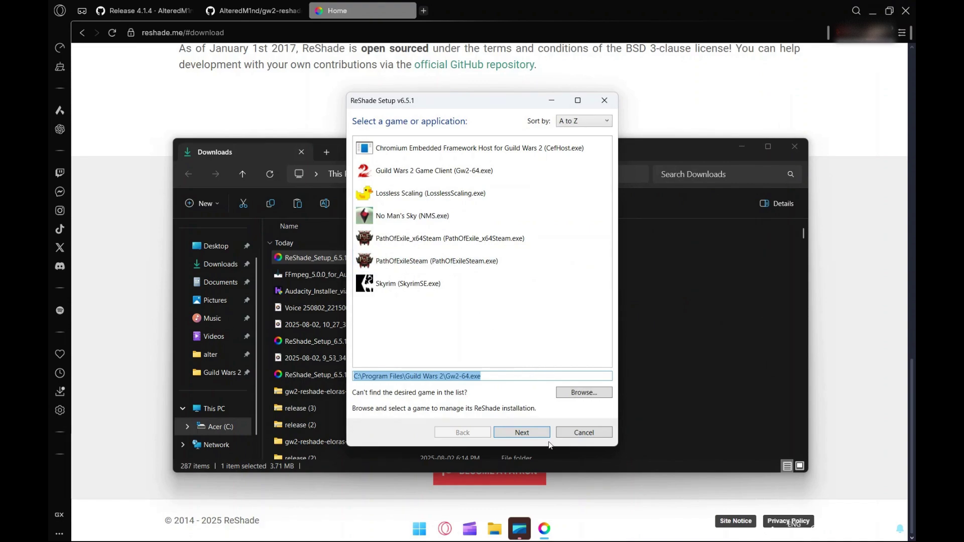
{"action": "left_click", "coordinate": [522, 433]}
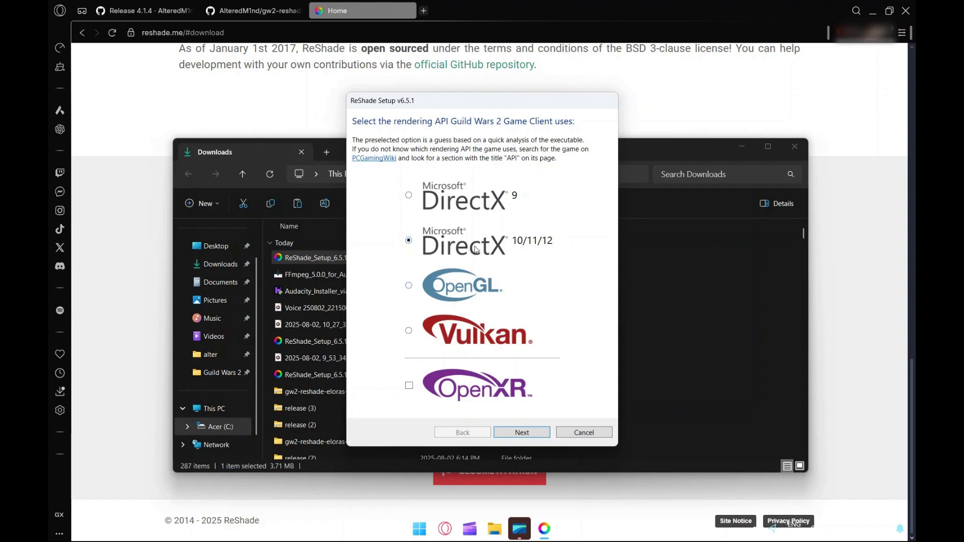
Step: Accept DirectX 10/11/12 as the rendering API and install the effects used by Elora's Personal Presets - Photo Mode - Ultra
{"action": "left_click", "coordinate": [521, 433]}
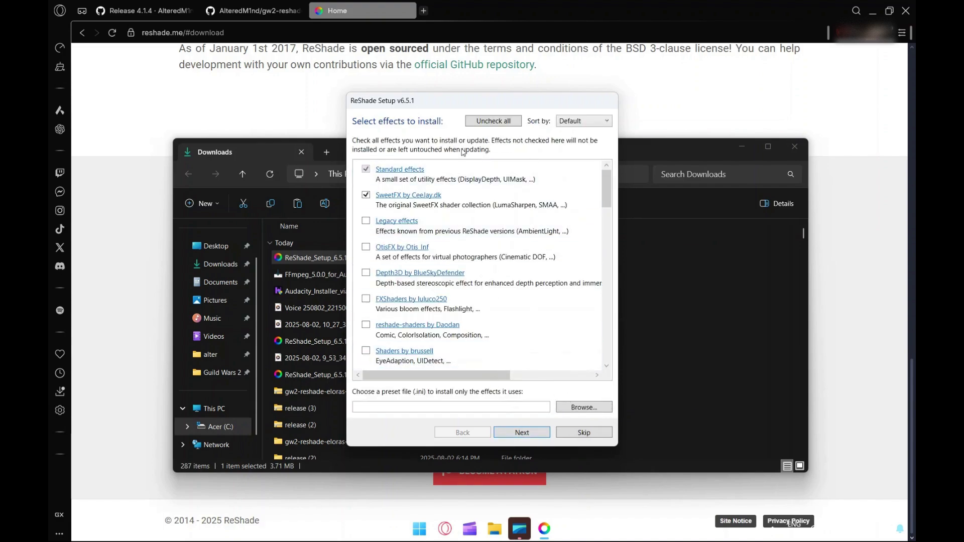
{"action": "left_click", "coordinate": [583, 407]}
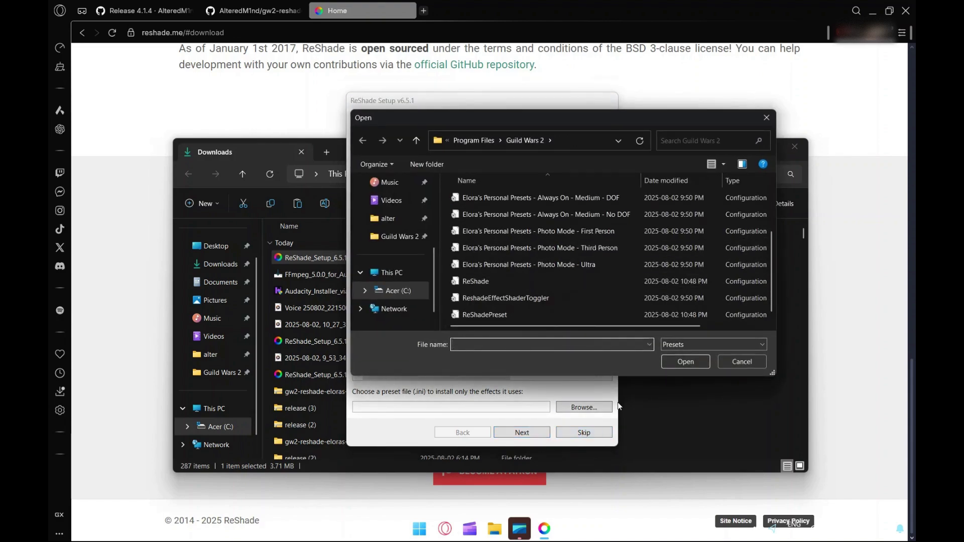
{"action": "double_click", "coordinate": [550, 265]}
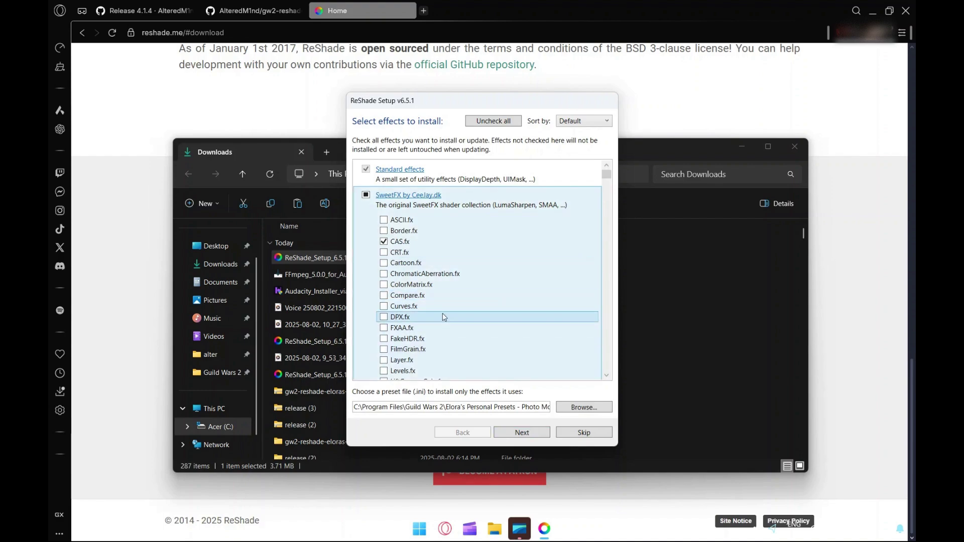
{"action": "left_click", "coordinate": [522, 433]}
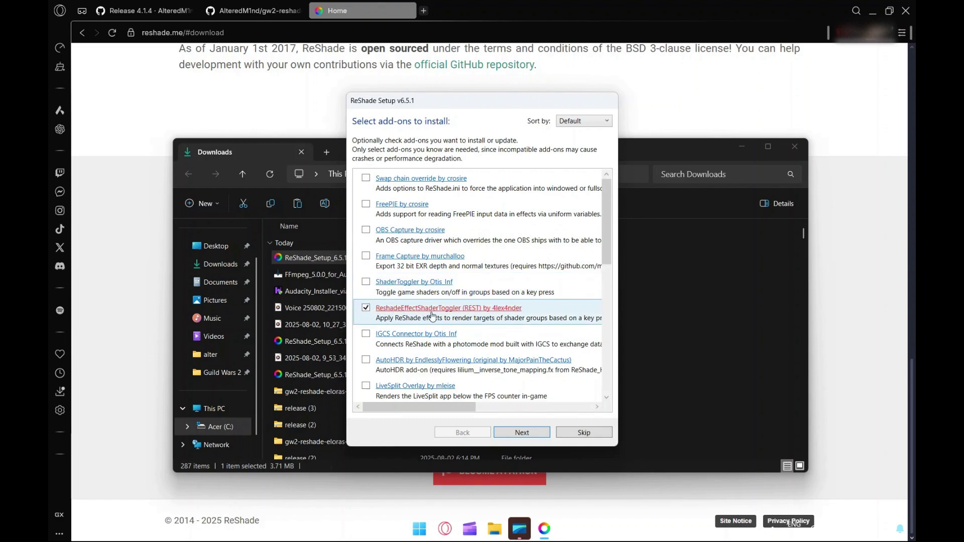
Step: Install the ReshadeEffectShaderToggler (REST) by 4lex4nder add-on and finish the ReShade setup
{"action": "left_click", "coordinate": [517, 435]}
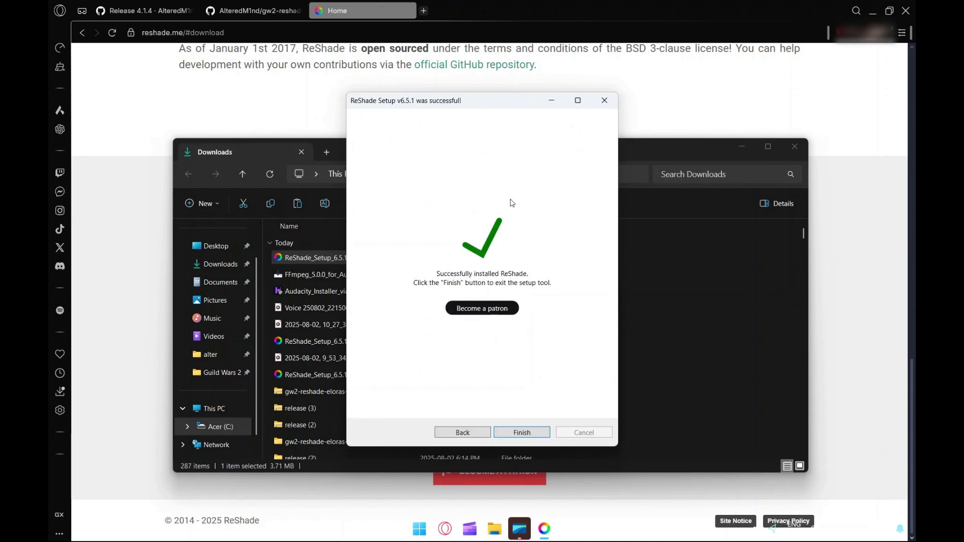
{"action": "left_click", "coordinate": [522, 432]}
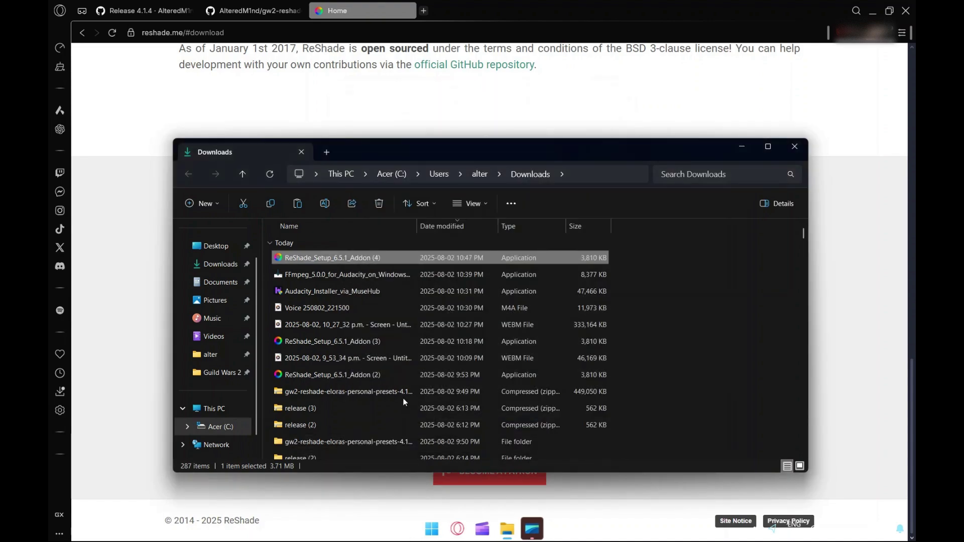
Step: Browse to the Guild Wars 2 folder inside Program Files on the Acer (C:) drive
{"action": "left_click", "coordinate": [215, 426]}
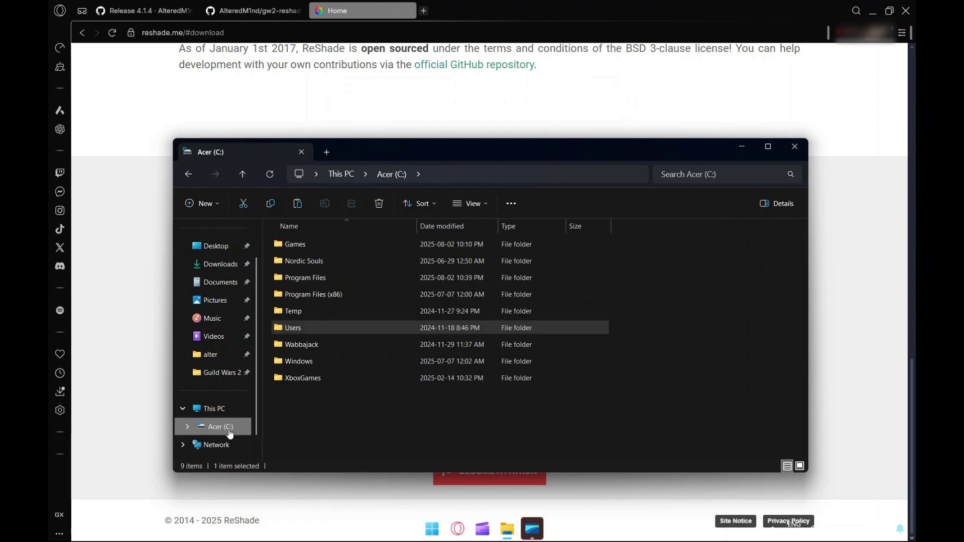
{"action": "left_click", "coordinate": [329, 276]}
{"action": "double_click", "coordinate": [330, 277]}
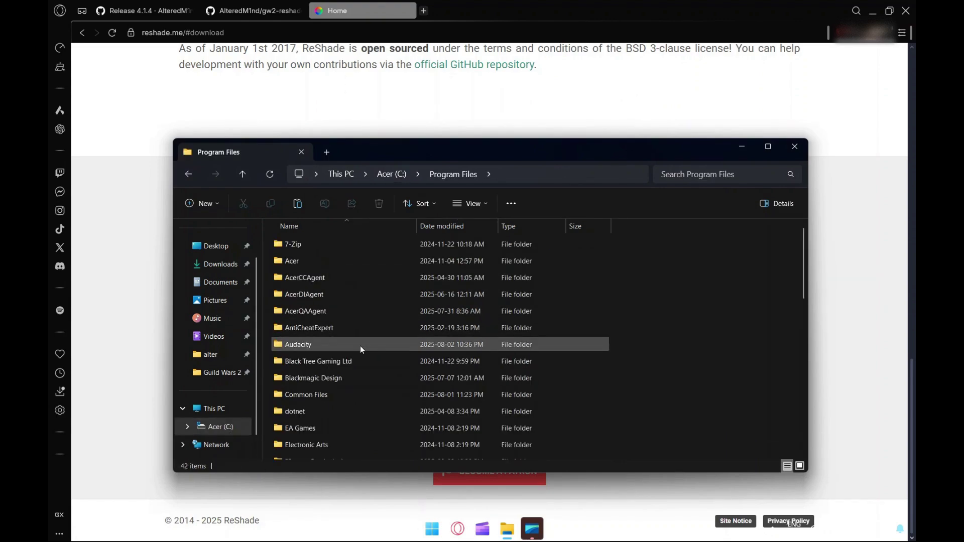
{"action": "scroll", "coordinate": [357, 393], "scroll_direction": "down", "scroll_amount": 3}
{"action": "double_click", "coordinate": [332, 421]}
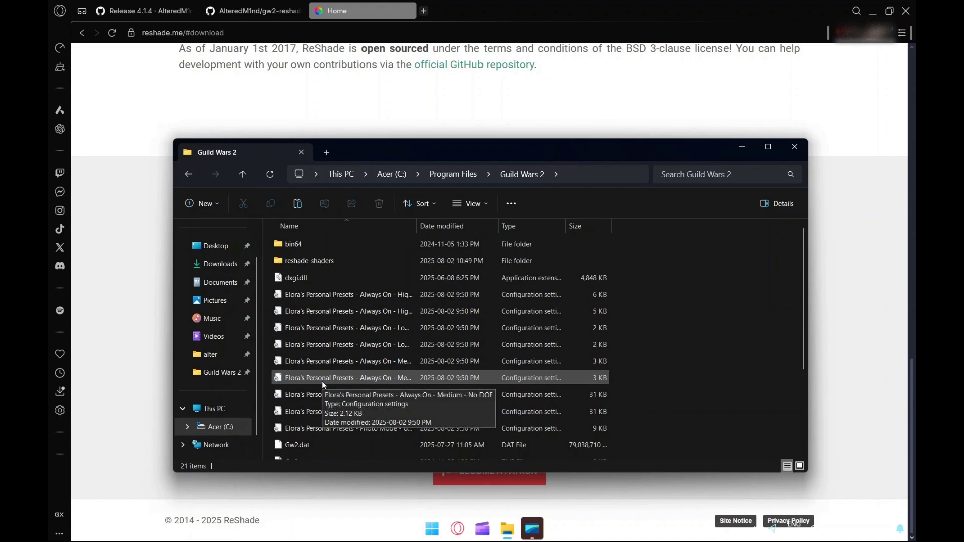
Step: Rename dxgi.dll in the Guild Wars 2 folder to d3d11.dll
{"action": "left_click", "coordinate": [296, 277]}
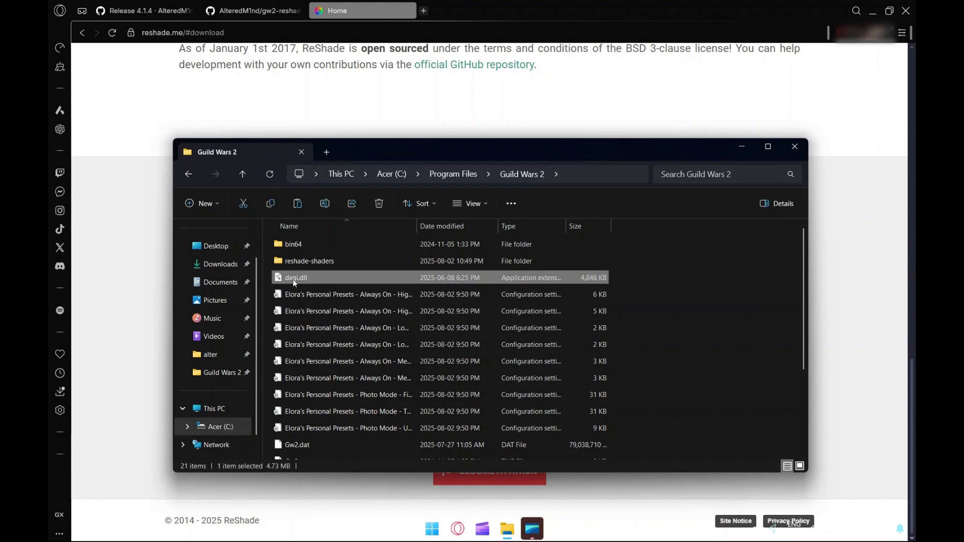
{"action": "left_click", "coordinate": [293, 279]}
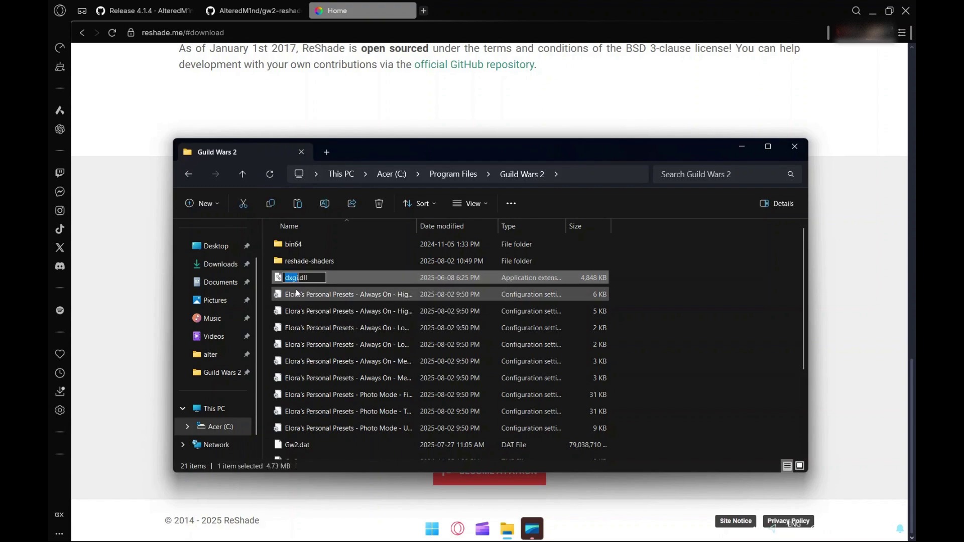
{"action": "left_click", "coordinate": [348, 297]}
{"action": "left_click", "coordinate": [320, 278]}
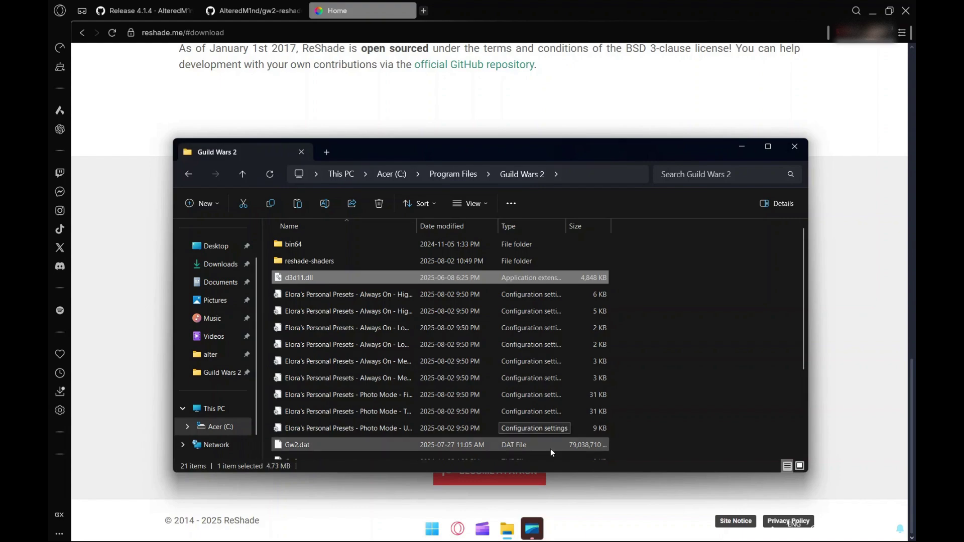
Step: Launch Guild Wars 2 and load through to the character selection screen
{"action": "left_click", "coordinate": [431, 528]}
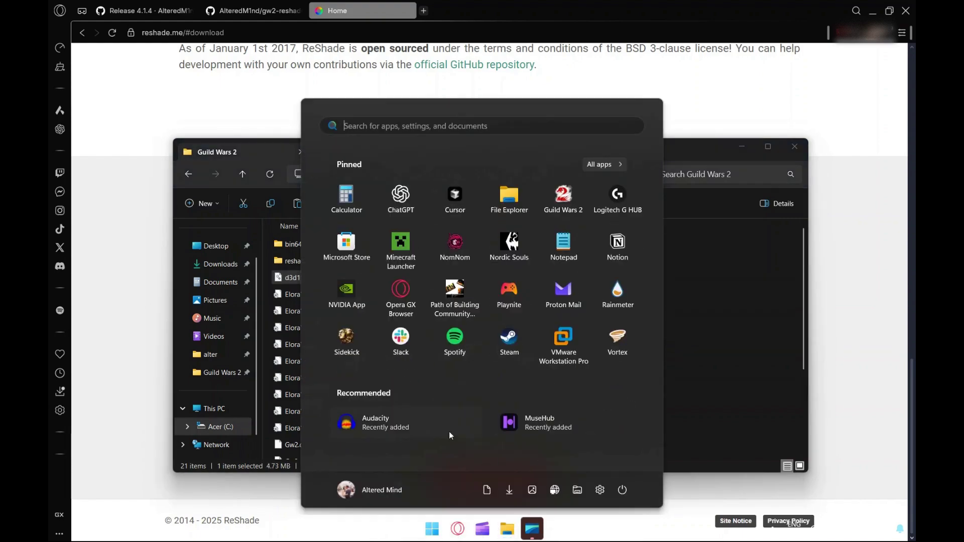
{"action": "left_click", "coordinate": [564, 203]}
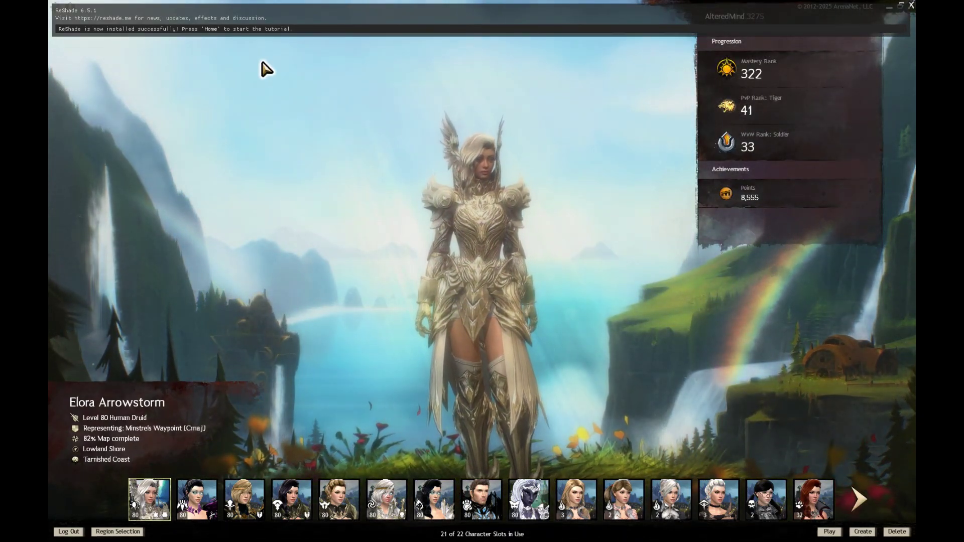
Step: Open the ReShade overlay in the game by means of the Windows On-Screen Keyboard, and close that keyboard
{"action": "key", "text": "super"}
{"action": "type", "text": "on screen keyboard"}
{"action": "key", "text": "Return"}
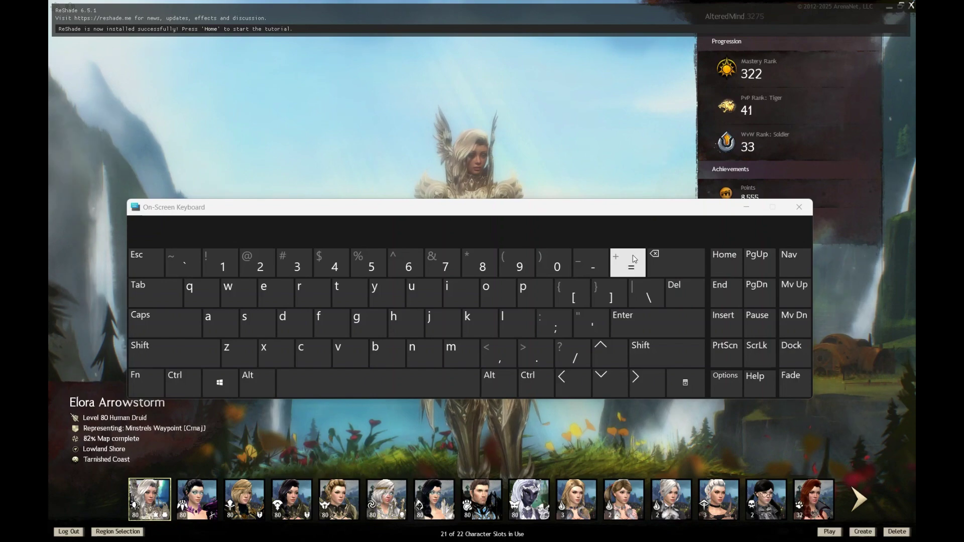
{"action": "left_click", "coordinate": [718, 252]}
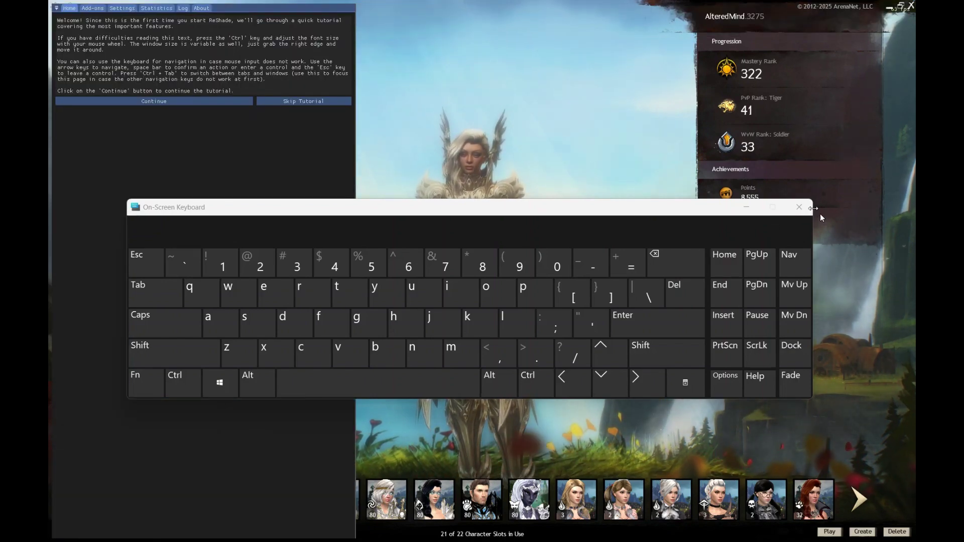
{"action": "left_click", "coordinate": [799, 206]}
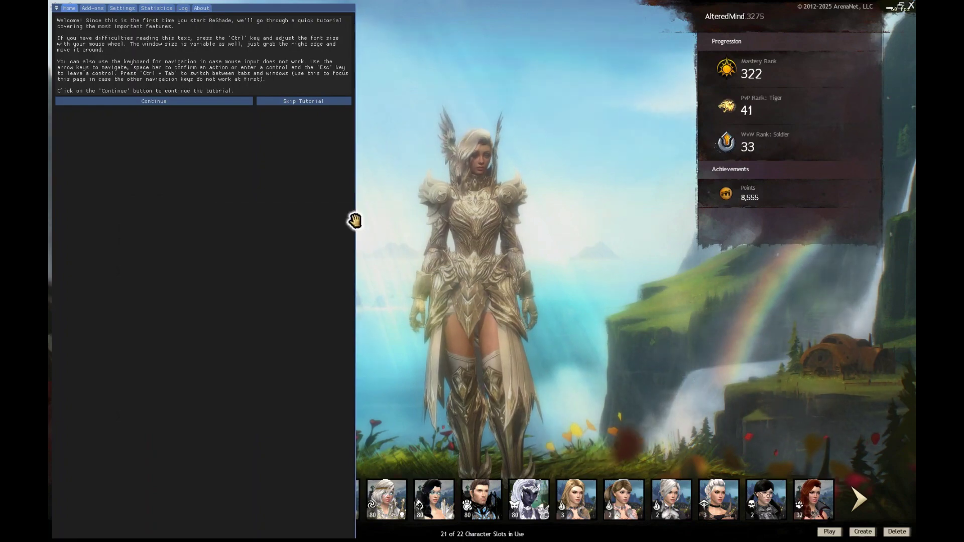
Step: Set ReShade's overlay key to Numpad / and its effect toggle key to Numpad *
{"action": "left_click", "coordinate": [120, 7]}
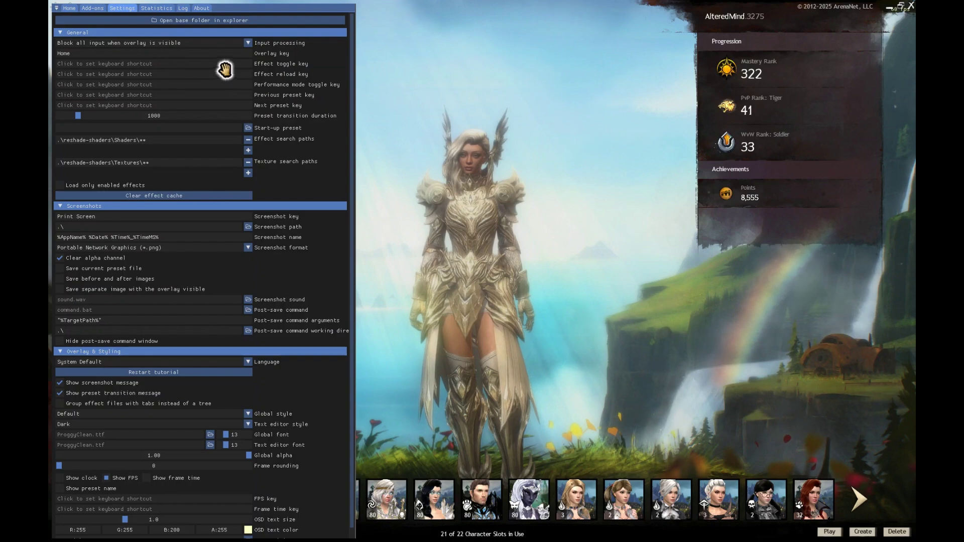
{"action": "left_click", "coordinate": [137, 52]}
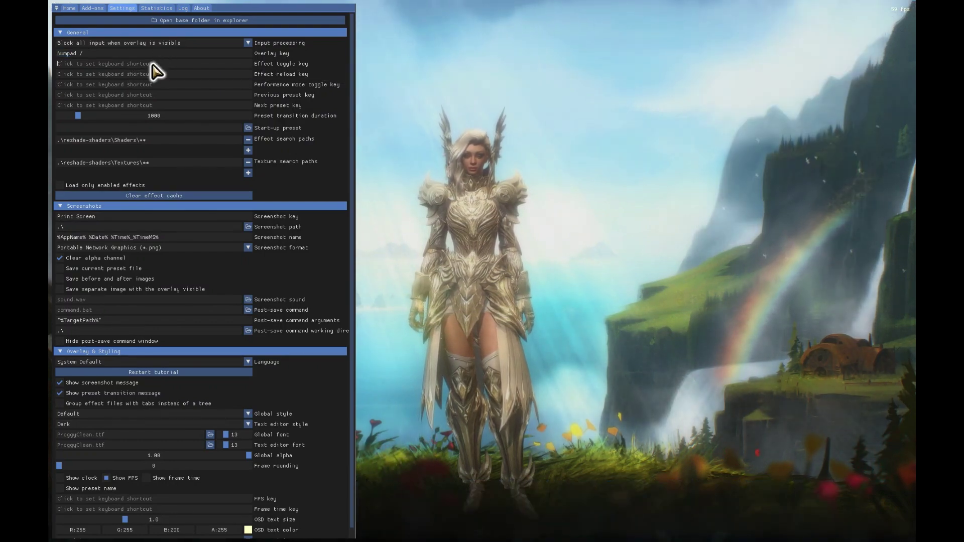
{"action": "left_click", "coordinate": [151, 65]}
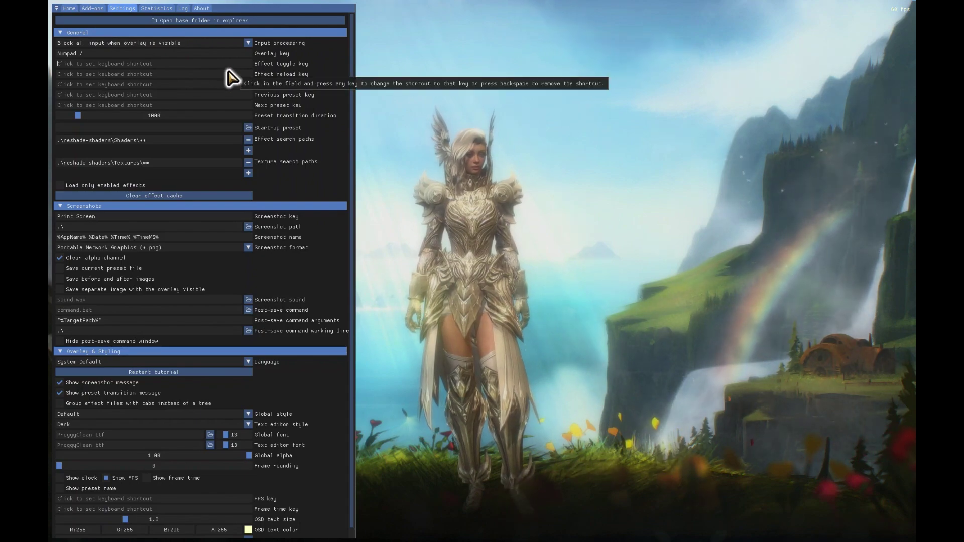
{"action": "key", "text": "KP_Multiply"}
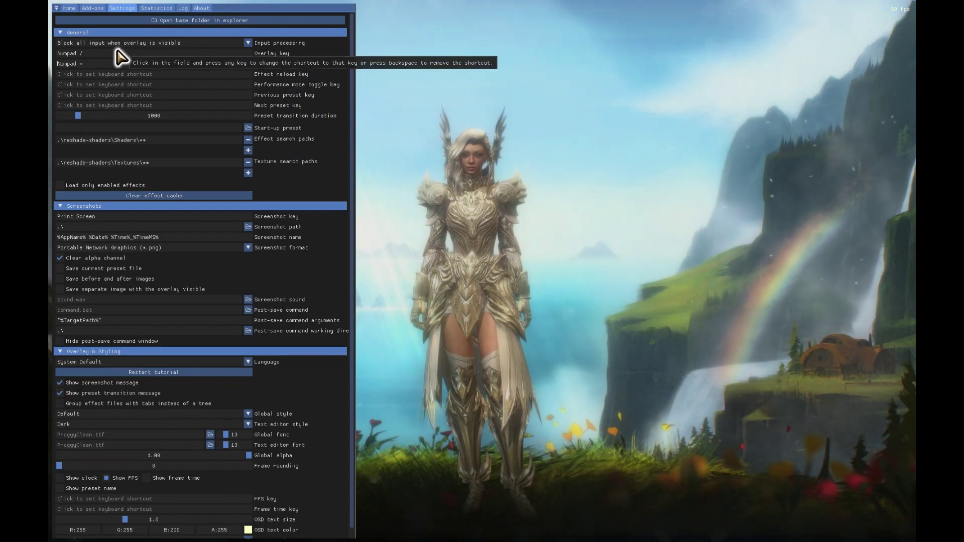
Step: Close and reopen the ReShade overlay, skip the introductory tutorial, and return to the preset's effect list after checking the settings
{"action": "key", "text": "KP_Divide"}
{"action": "key", "text": "KP_Divide"}
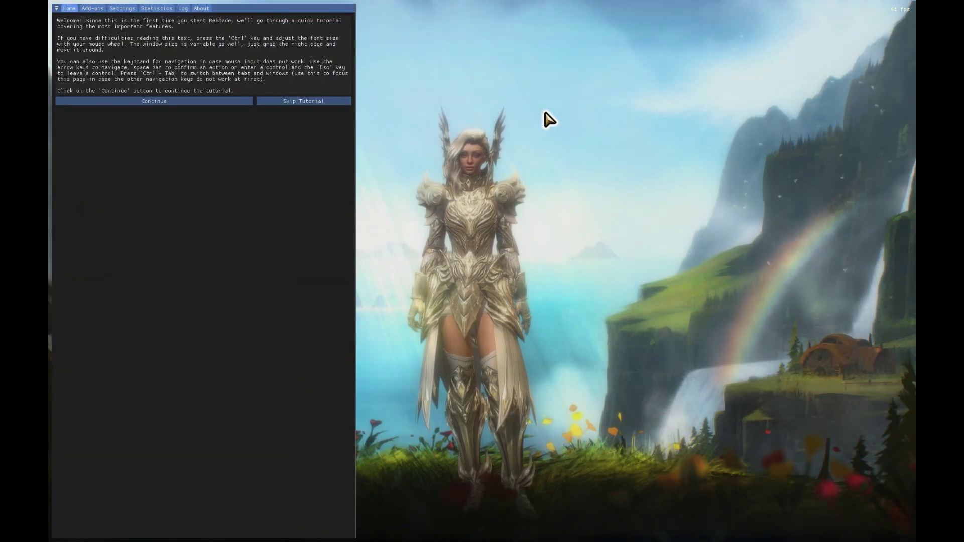
{"action": "left_click", "coordinate": [286, 103]}
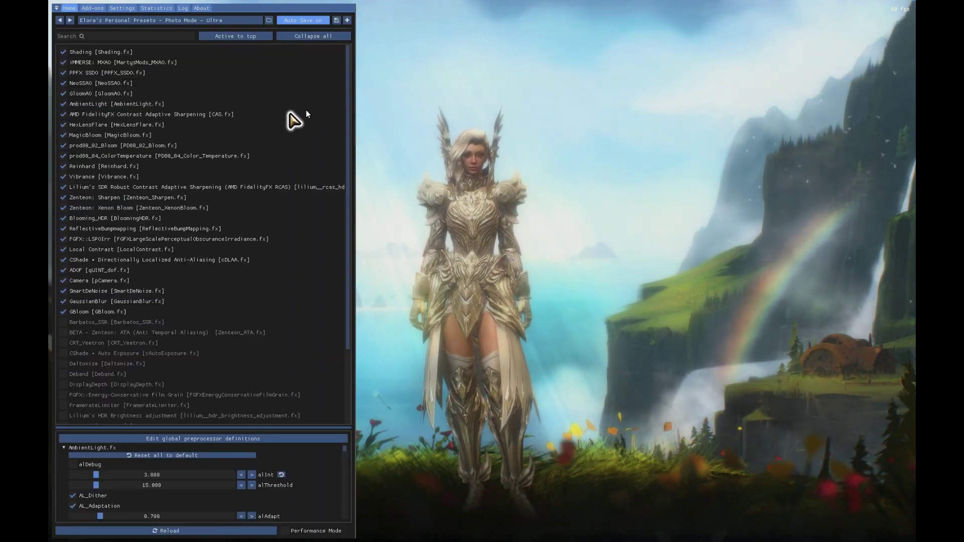
{"action": "left_click", "coordinate": [122, 8]}
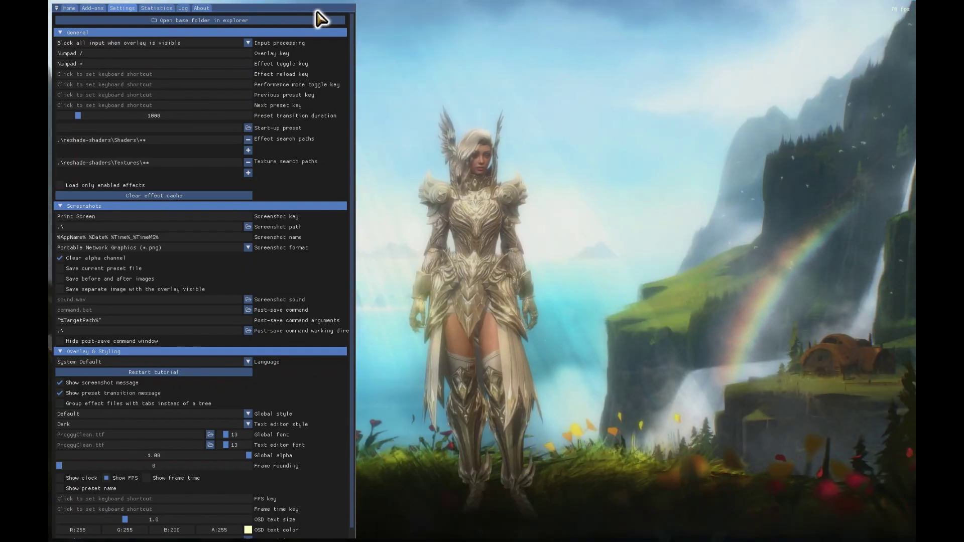
{"action": "left_click", "coordinate": [71, 8]}
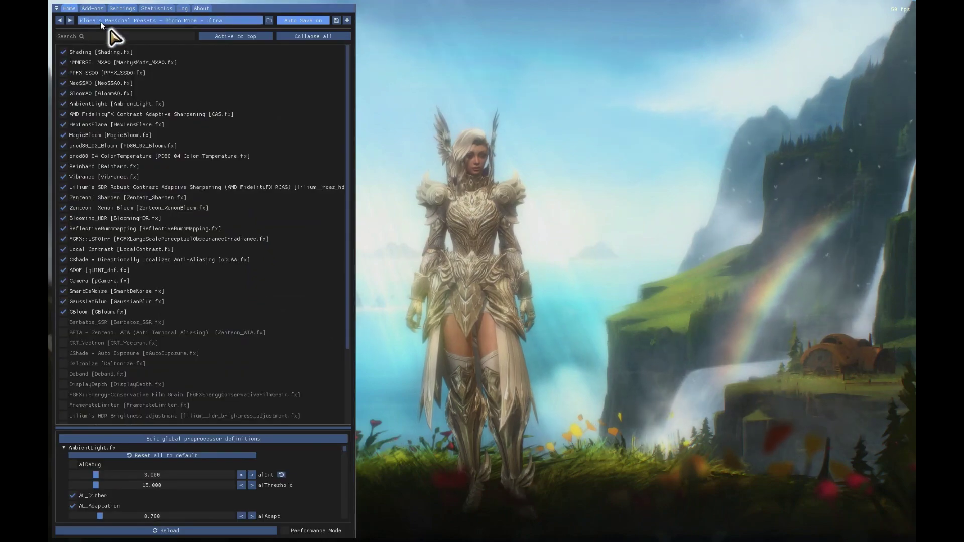
Step: Set RESHADE_DEPTH_INPUT_IS_REVERSED to 1 in the global preprocessor definitions and apply it
{"action": "left_click", "coordinate": [225, 439]}
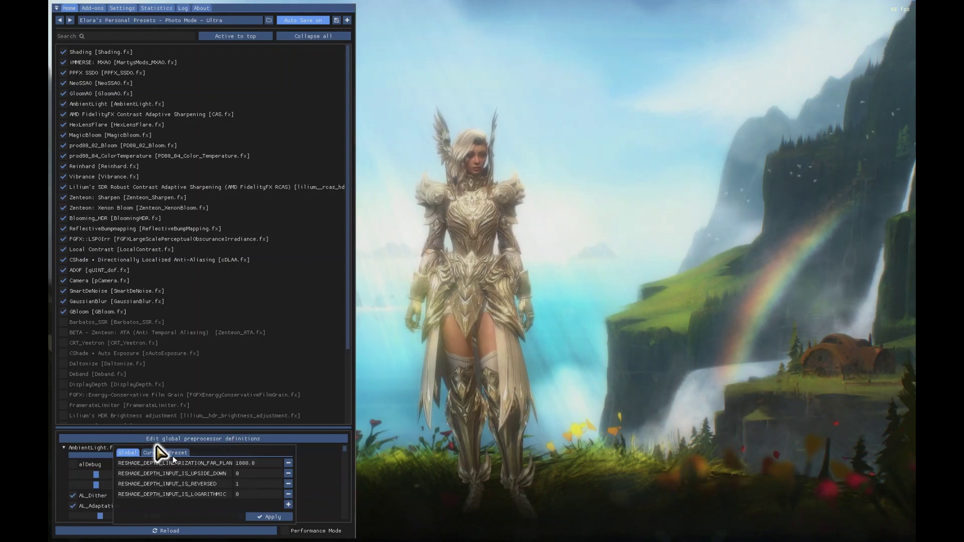
{"action": "type", "text": "1"}
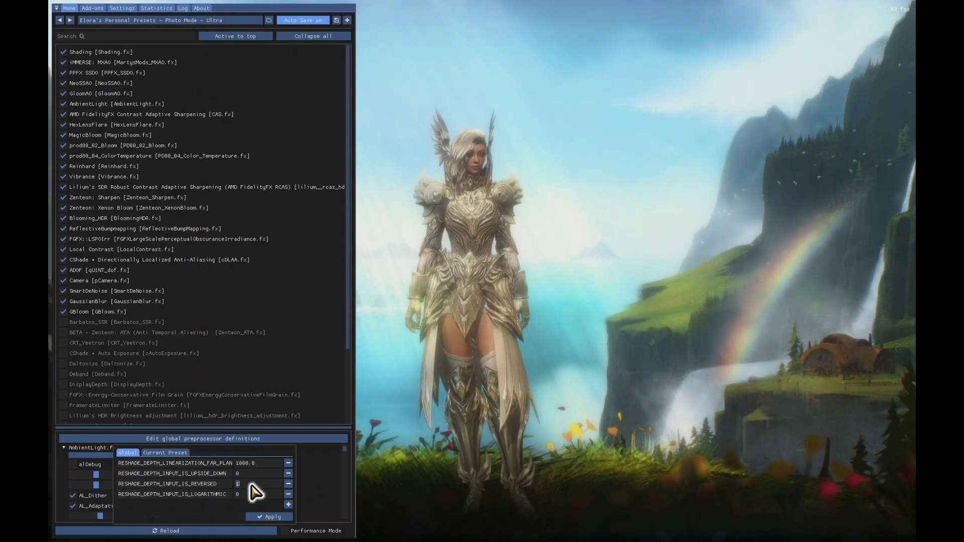
{"action": "left_click", "coordinate": [276, 517]}
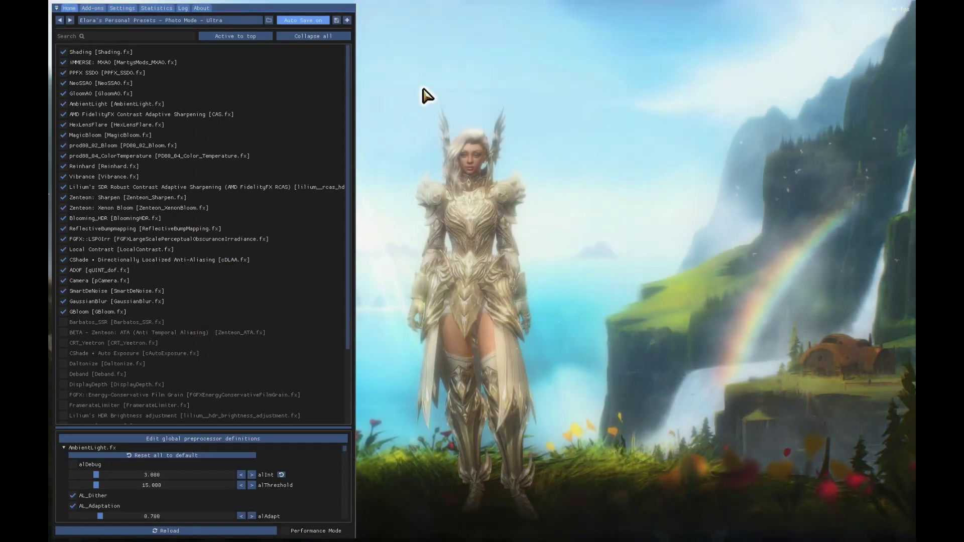
Step: Close the overlay, bring back the game interface, and enter the world with the level 80 Human Druid
{"action": "key", "text": "Home"}
{"action": "key", "text": "ctrl+shift+h"}
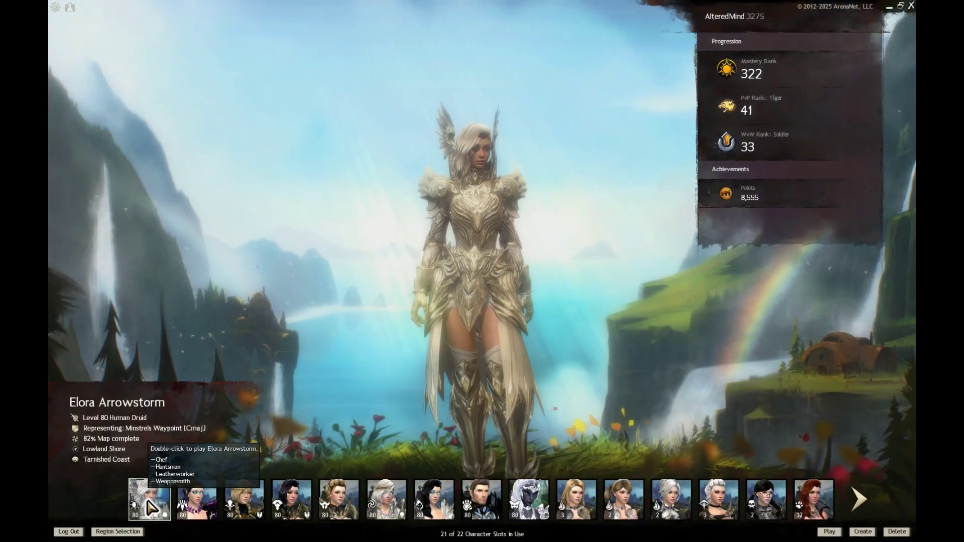
{"action": "double_click", "coordinate": [150, 504]}
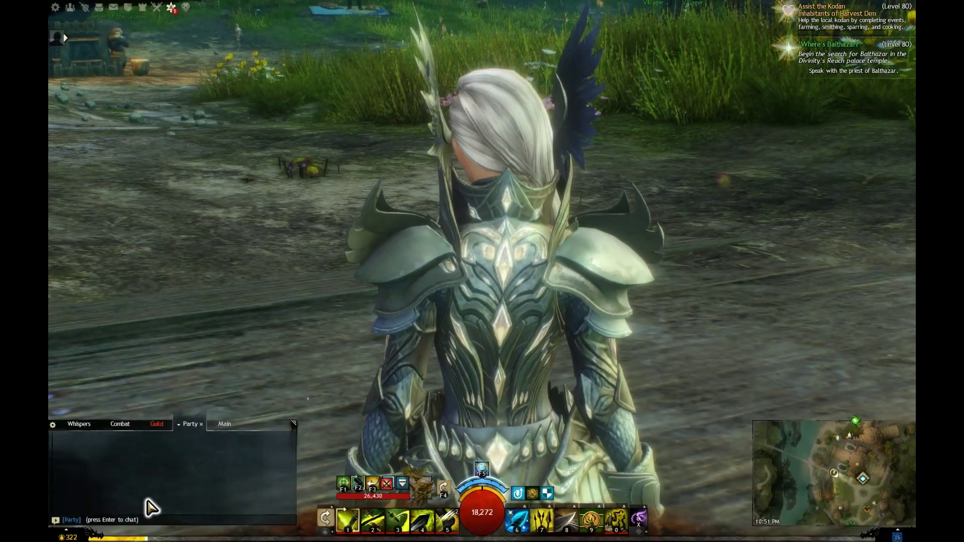
Step: Hide the game interface and frame the camera on the thatched village huts without the character in view
{"action": "scroll", "coordinate": [527, 338], "scroll_direction": "up", "scroll_amount": 5}
{"action": "scroll", "coordinate": [527, 338], "scroll_direction": "down", "scroll_amount": 5}
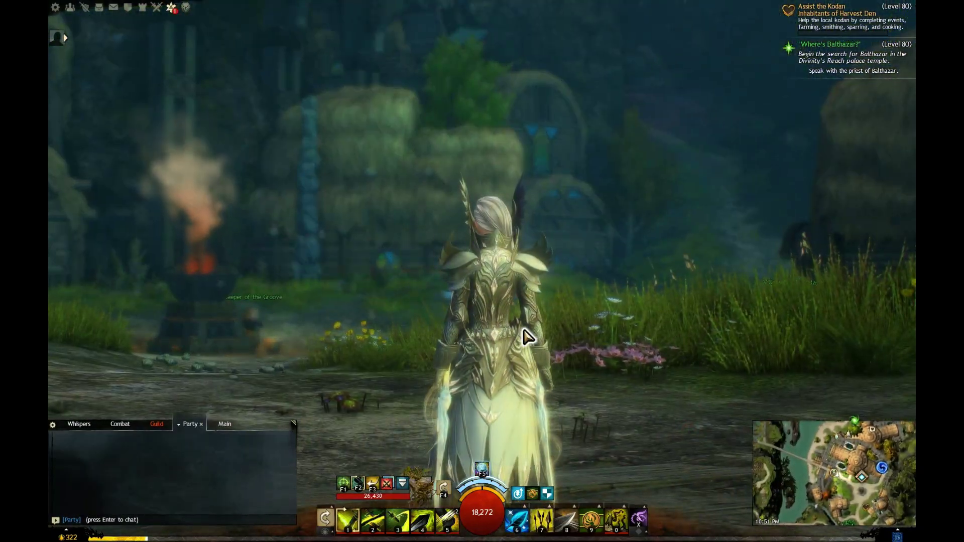
{"action": "key", "text": "ctrl+shift+h"}
{"action": "left_click_drag", "start_coordinate": [525, 338], "coordinate": [566, 322]}
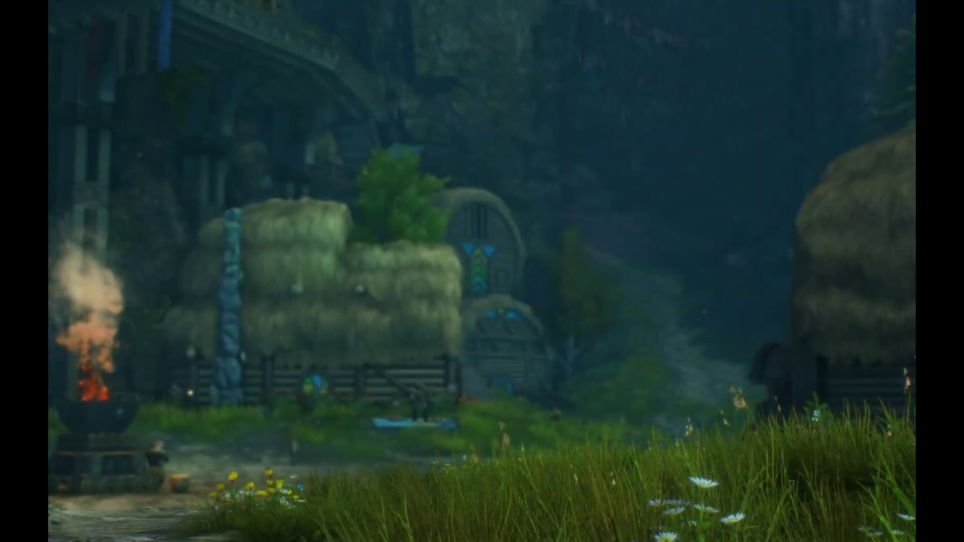
{"action": "mouse_move", "coordinate": [566, 323]}
{"action": "left_mouse_down"}
{"action": "mouse_move", "coordinate": [569, 331]}
{"action": "mouse_move", "coordinate": [572, 322]}
{"action": "left_mouse_up"}
Step: Load the preset Elora's Personal Presets - Always On - High - No DOF and view its look in the game with the overlay closed
{"action": "key", "text": "Home"}
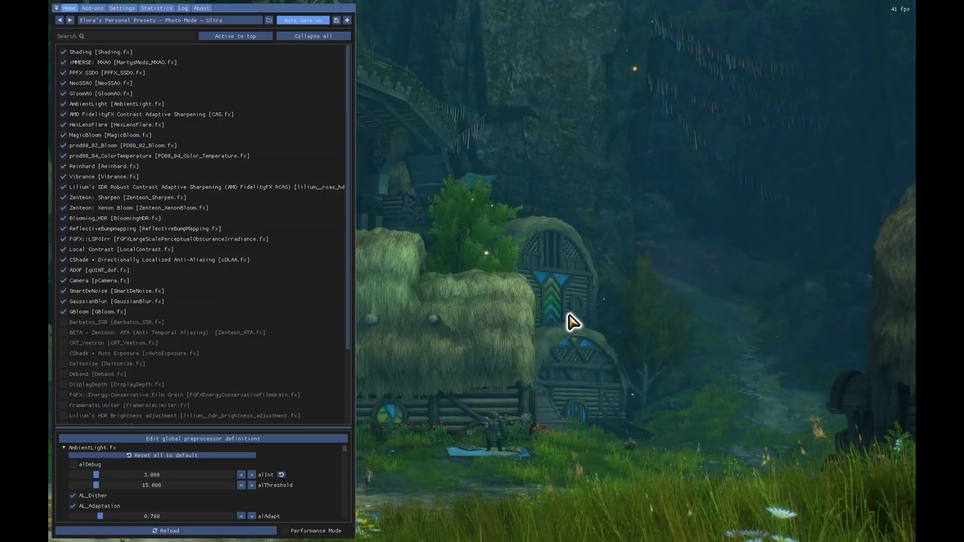
{"action": "left_click", "coordinate": [217, 21]}
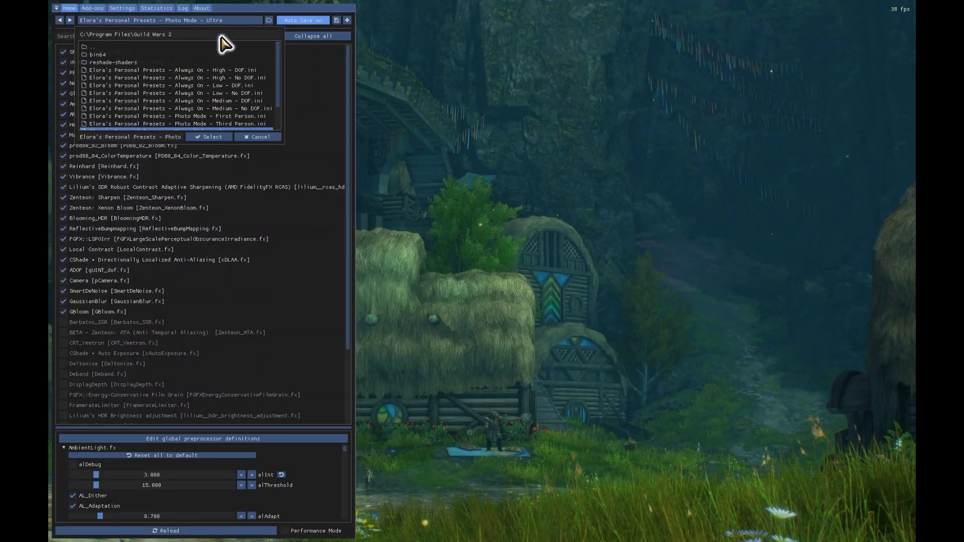
{"action": "left_click", "coordinate": [226, 21]}
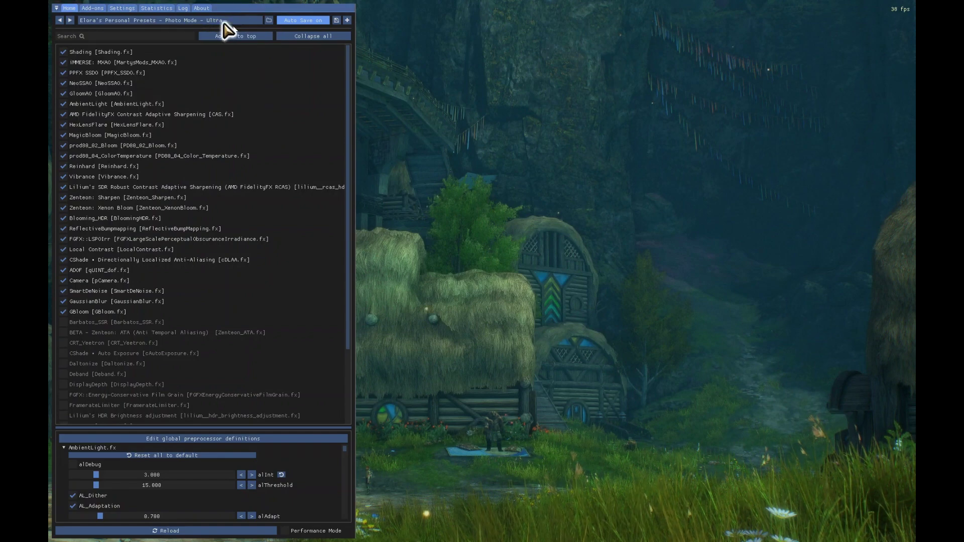
{"action": "left_click", "coordinate": [151, 20]}
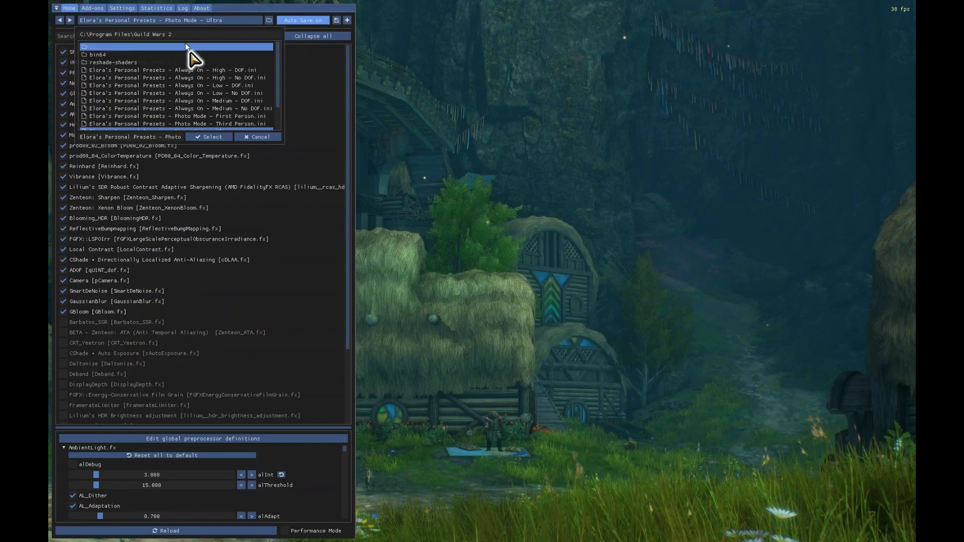
{"action": "scroll", "coordinate": [211, 88], "scroll_direction": "down", "scroll_amount": 2}
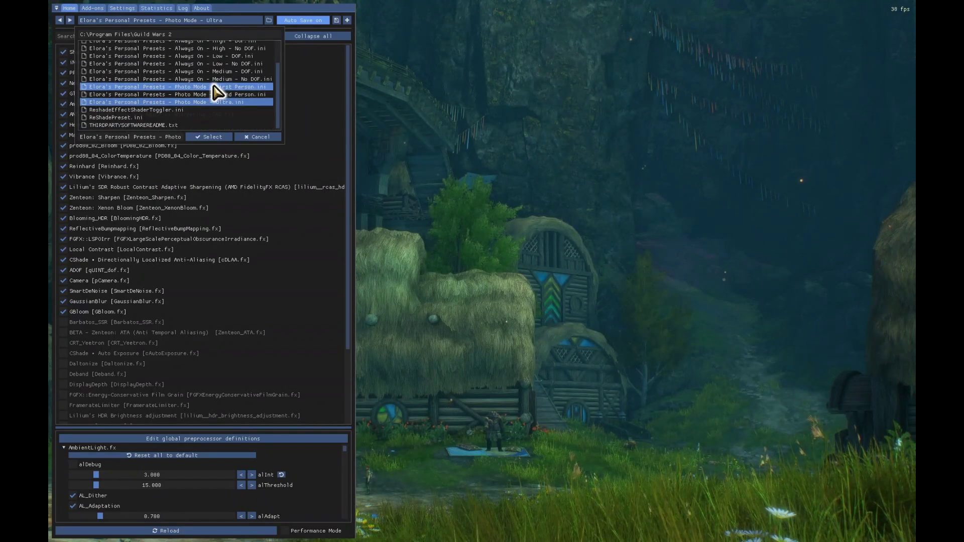
{"action": "scroll", "coordinate": [213, 85], "scroll_direction": "up", "scroll_amount": 2}
{"action": "double_click", "coordinate": [238, 78]}
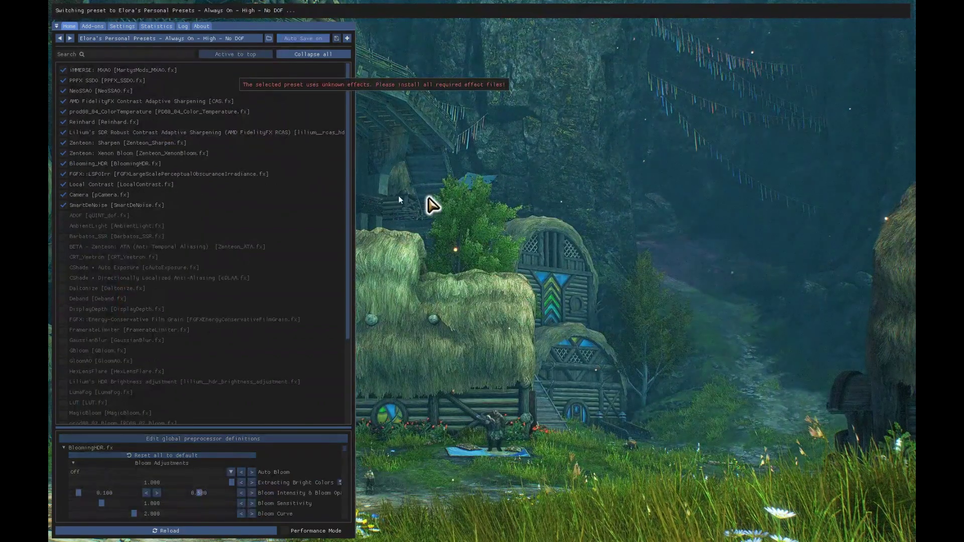
{"action": "key", "text": "Home"}
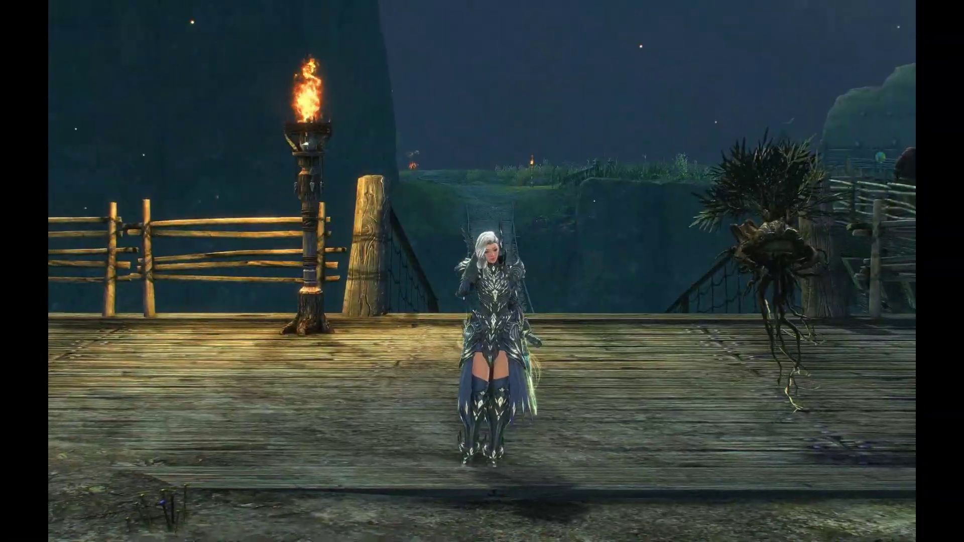
{"action": "key", "text": "w"}
{"action": "key", "text": "w"}
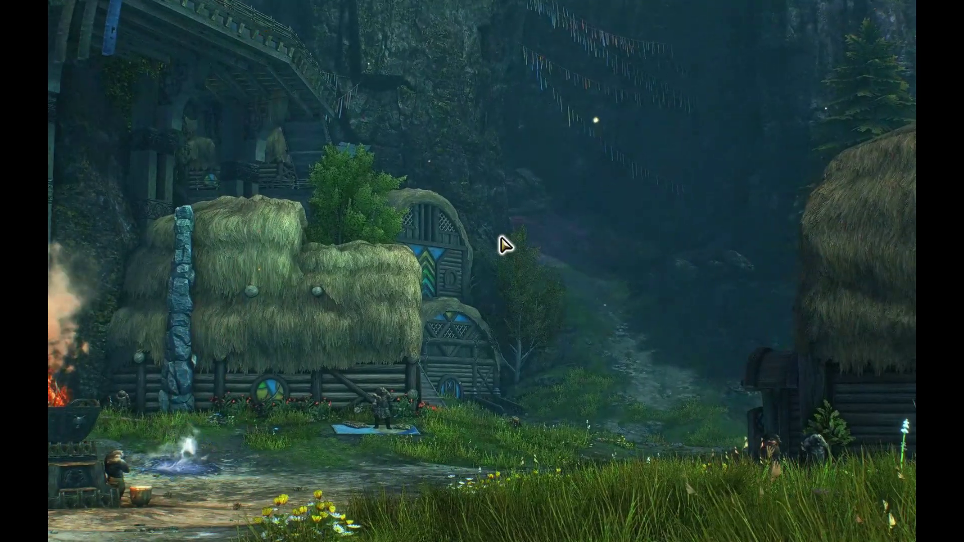
Step: Load the preset Elora's Personal Presets - Photo Mode - Ultra and close the overlay to view the scene
{"action": "key", "text": "Home"}
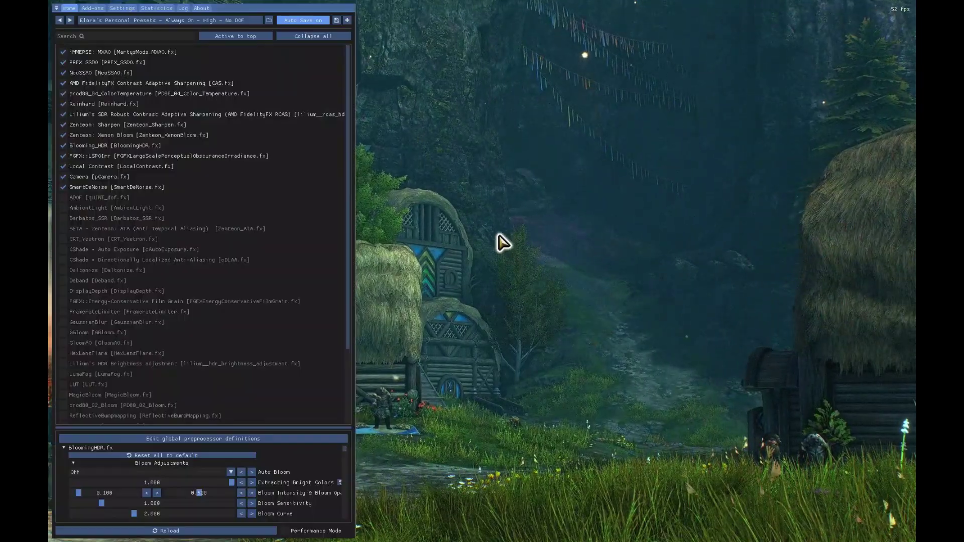
{"action": "left_click", "coordinate": [199, 21]}
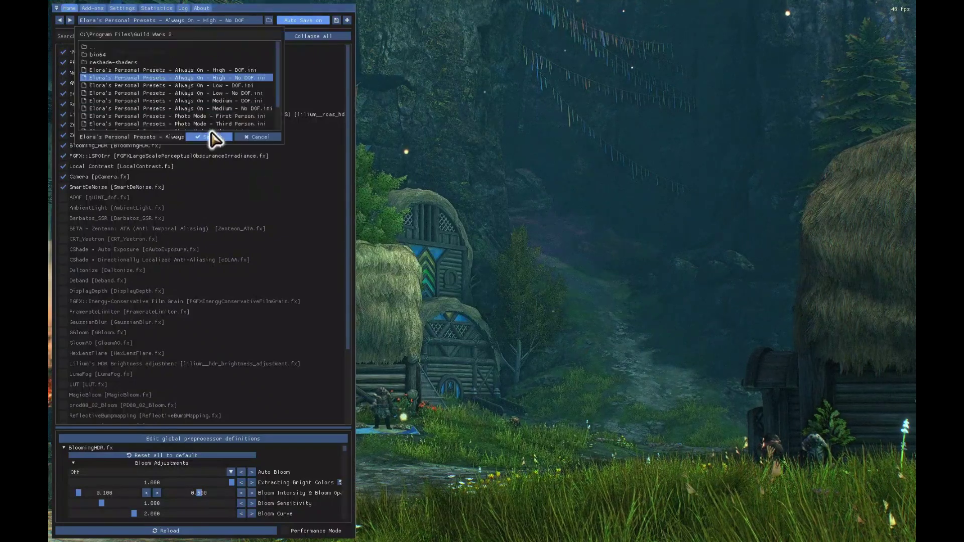
{"action": "double_click", "coordinate": [203, 103]}
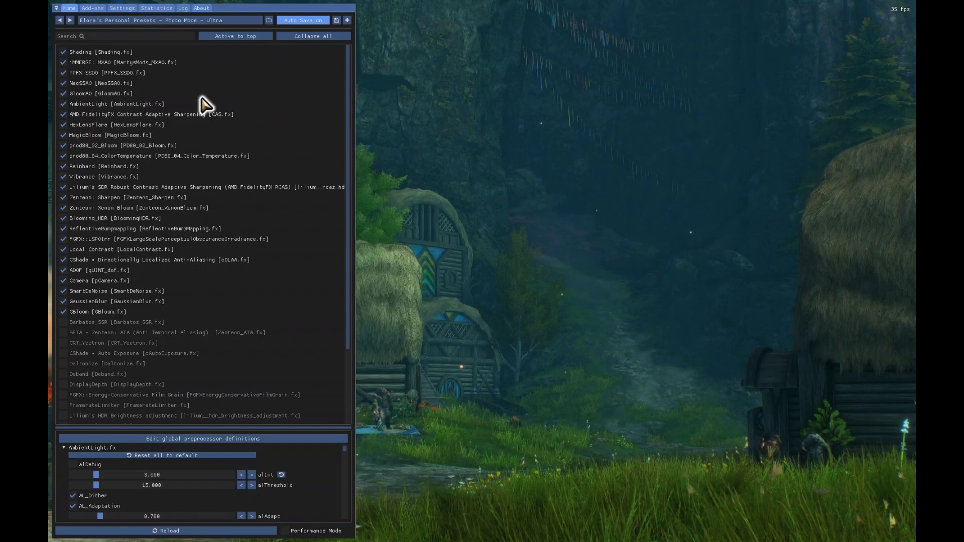
{"action": "key", "text": "Home"}
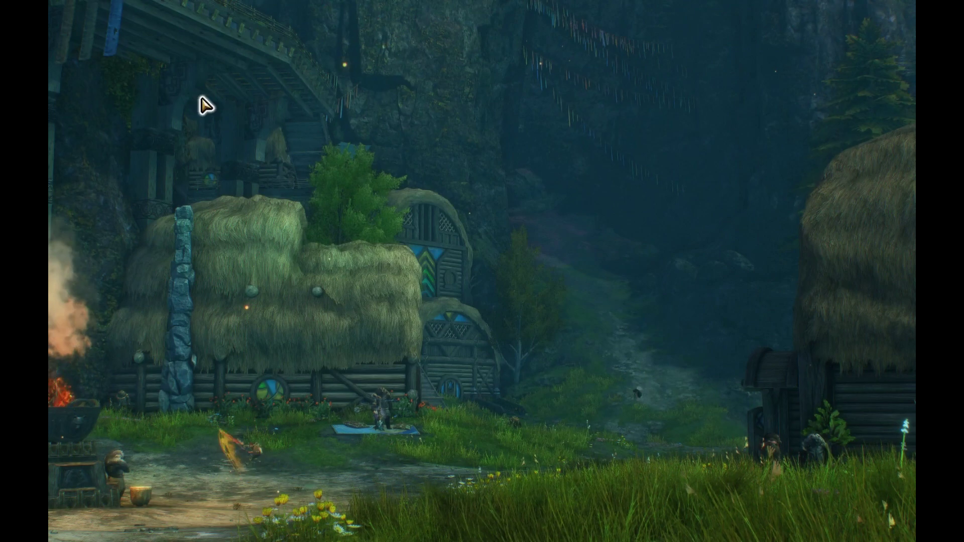
Step: Load the preset Elora's Personal Presets - Photo Mode - First Person and close the overlay to view the scene
{"action": "key", "text": "Home"}
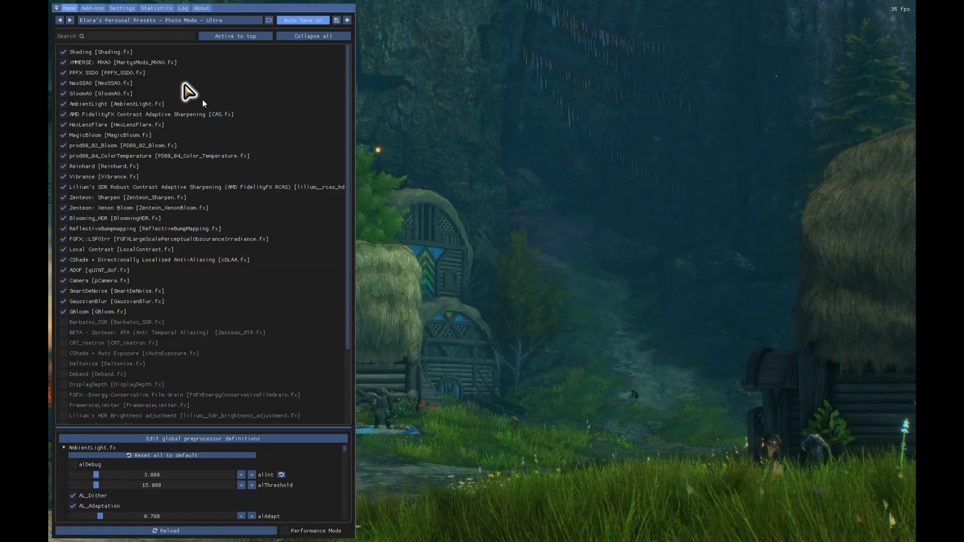
{"action": "left_click", "coordinate": [125, 21]}
{"action": "scroll", "coordinate": [179, 112], "scroll_direction": "down", "scroll_amount": 1}
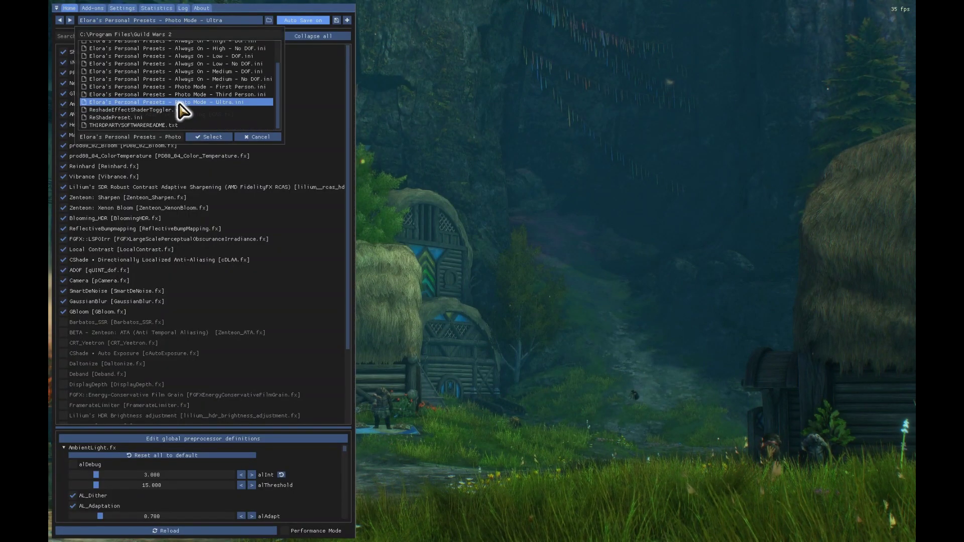
{"action": "left_click", "coordinate": [201, 88]}
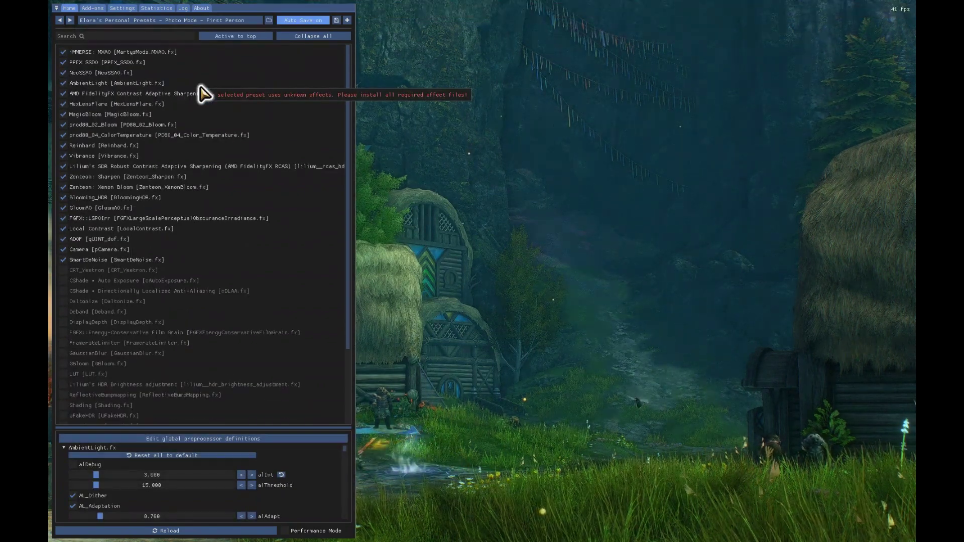
{"action": "key", "text": "Home"}
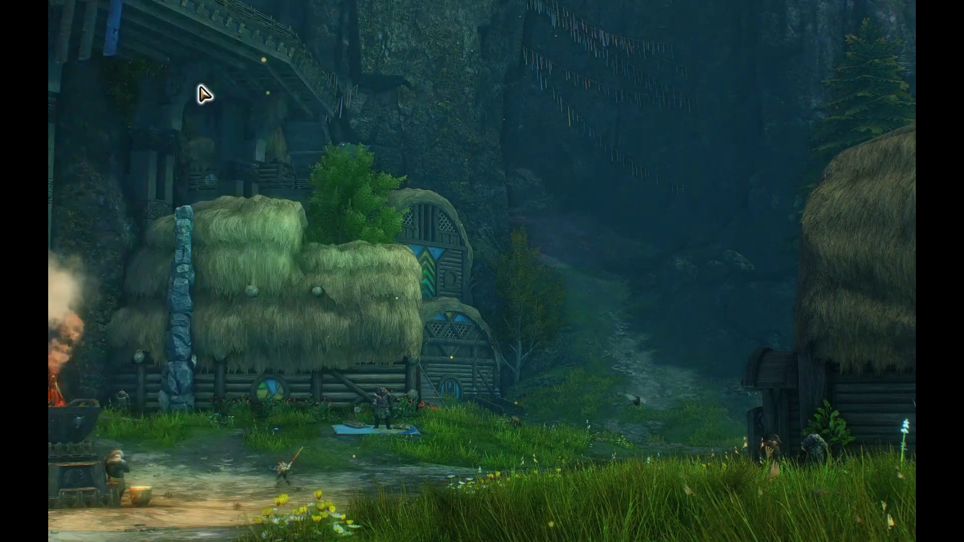